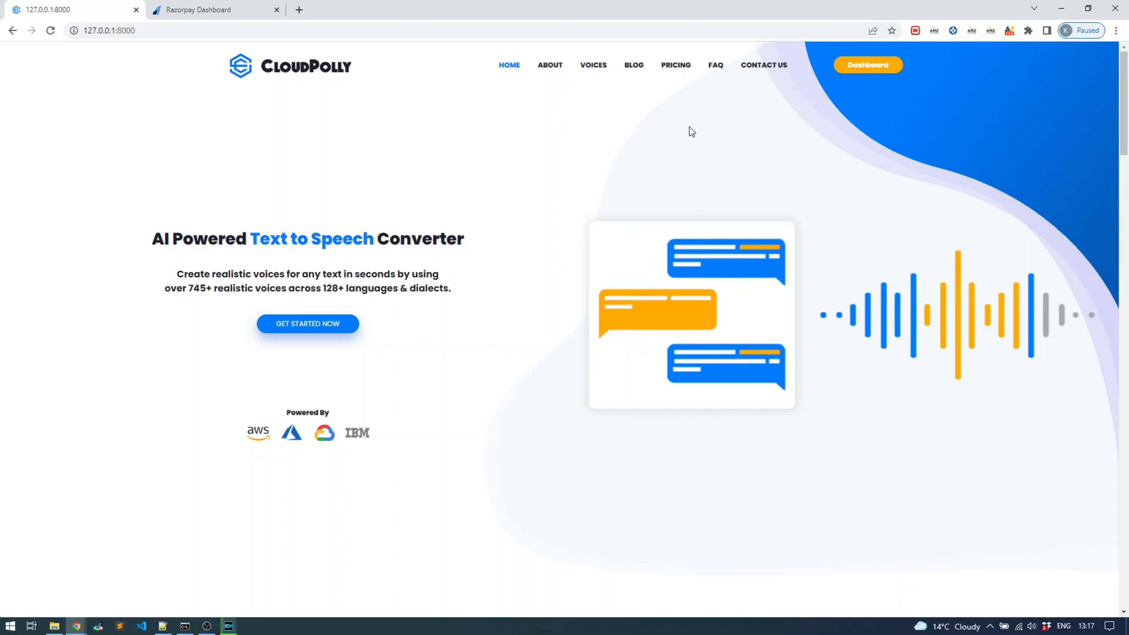
Step: Open the Payment Settings page of the admin finance management area
left_click(869, 65)
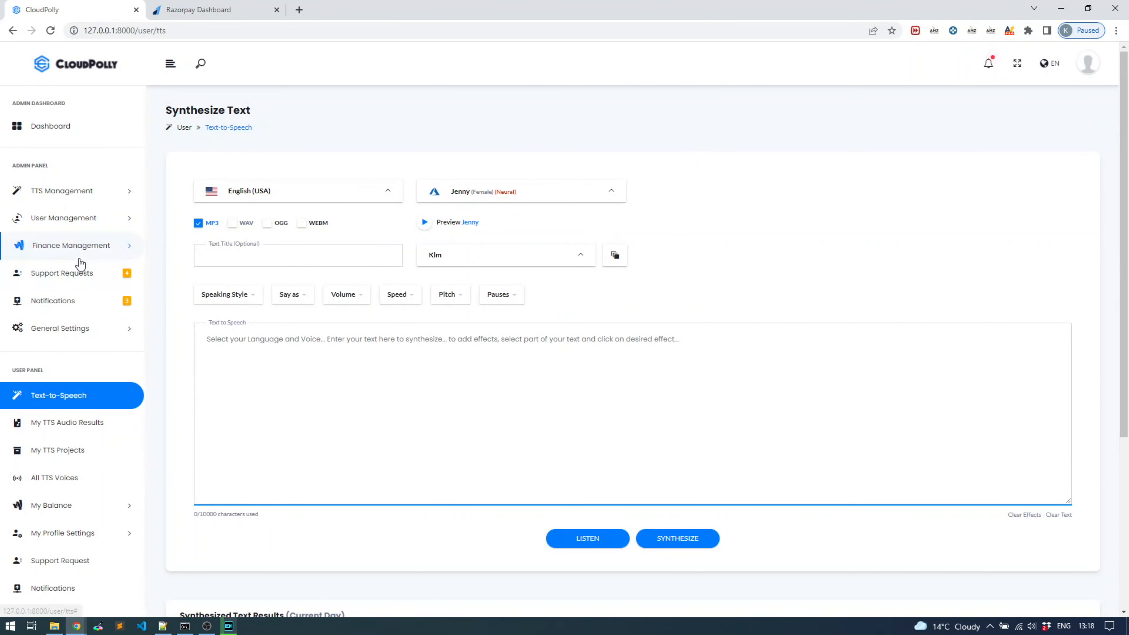
left_click(75, 246)
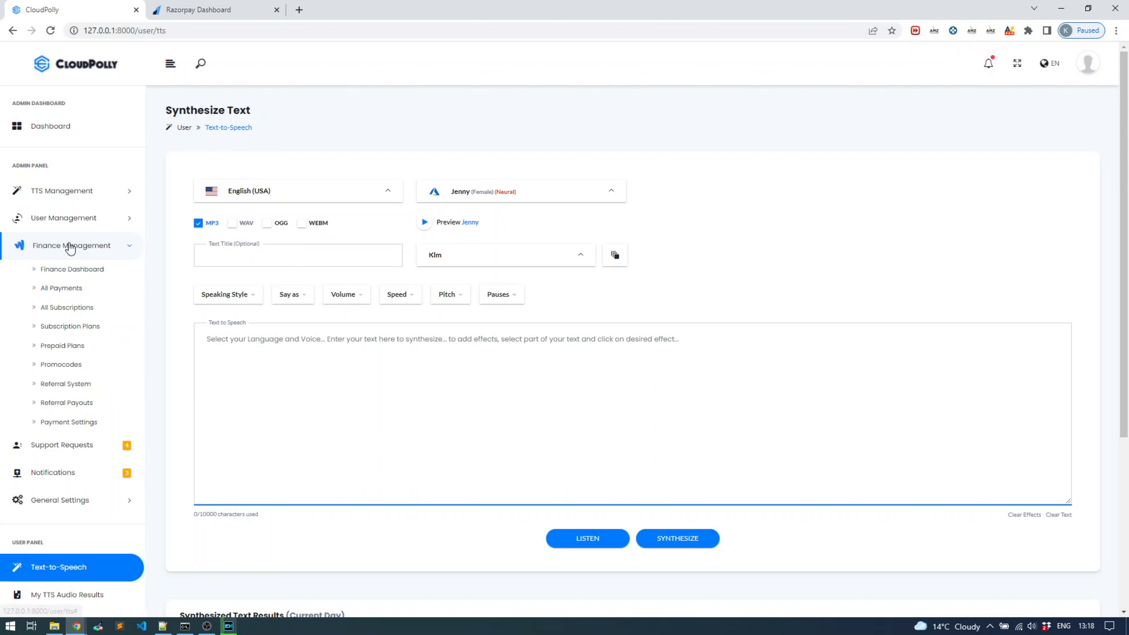
left_click(77, 422)
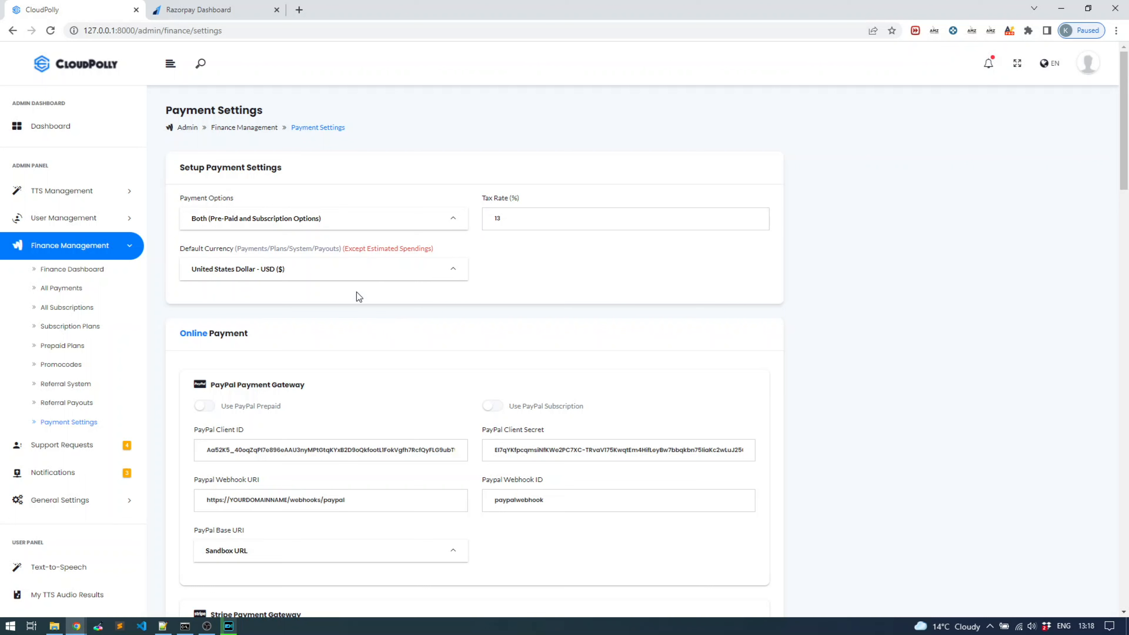
Step: Set the default currency to Indian Rupee - INR (₹)
left_click(330, 279)
scroll(343, 403, "down", 8)
scroll(343, 406, "down", 7)
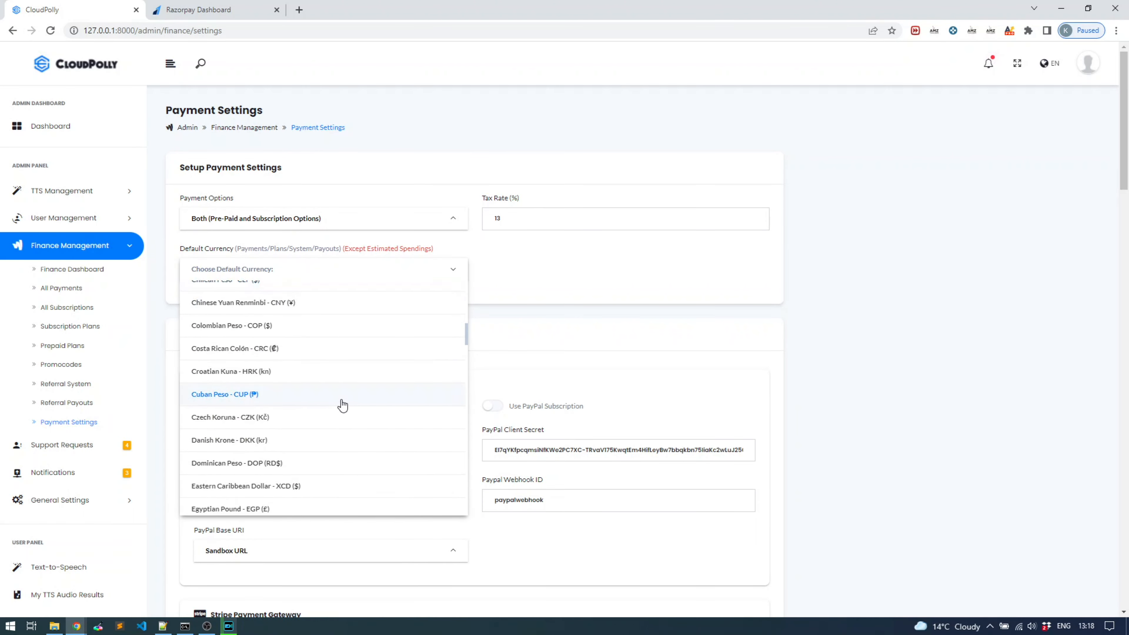
scroll(337, 407, "down", 5)
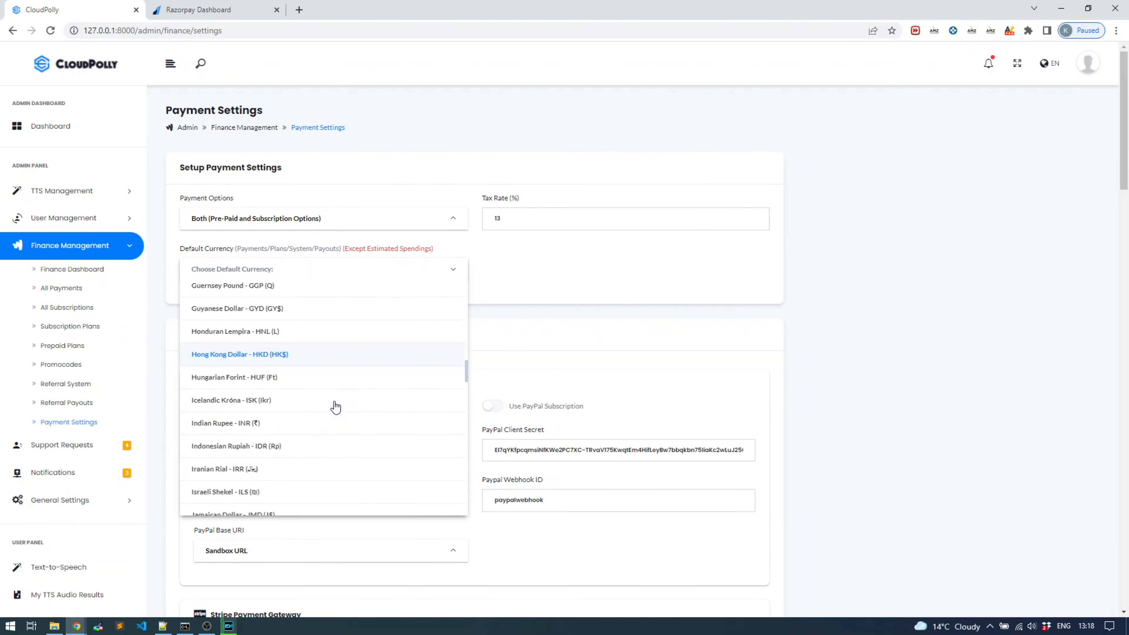
left_click(315, 426)
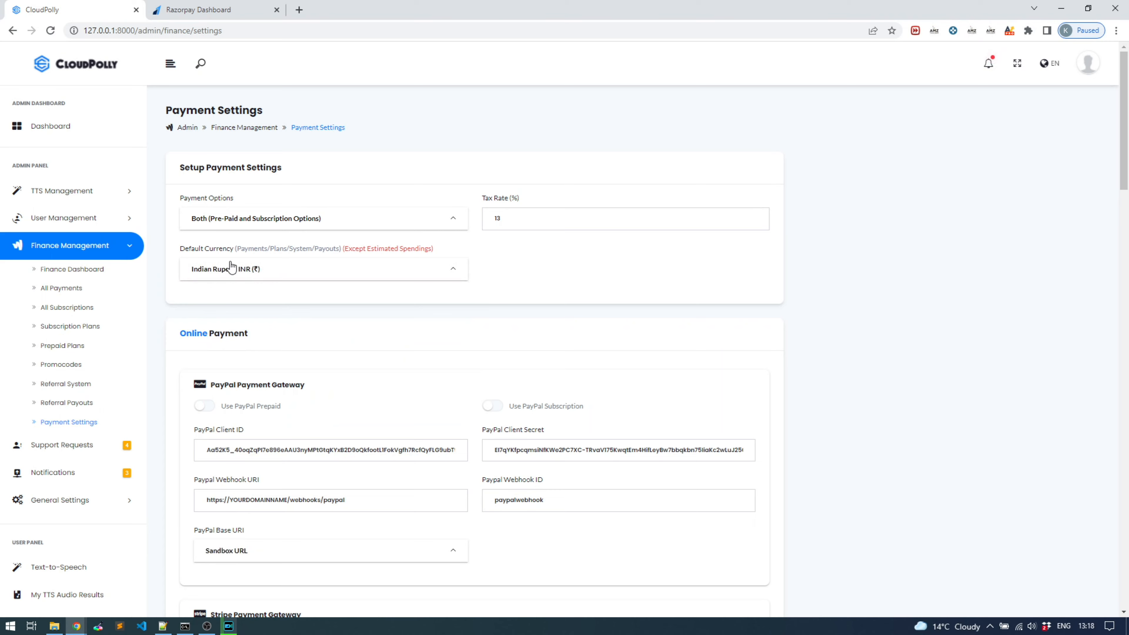
Step: Review the Razorpay gateway's key ID, key secret, webhook URI and webhook secret fields, and look at the Razorpay dashboard's home page
scroll(375, 322, "down", 3)
scroll(375, 322, "down", 10)
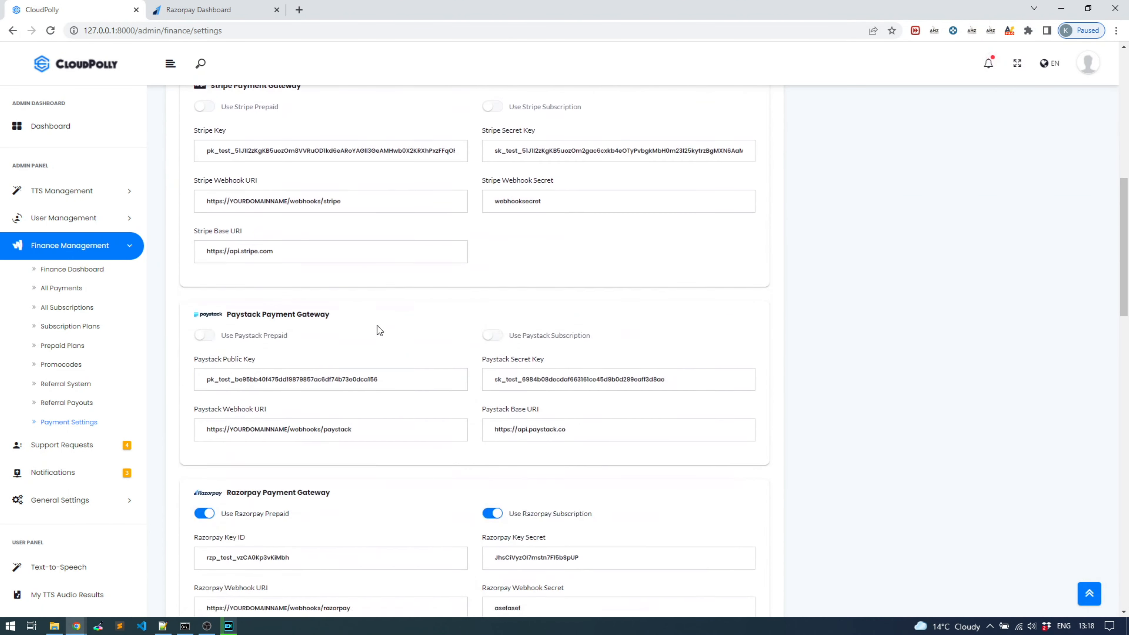
scroll(377, 331, "down", 2)
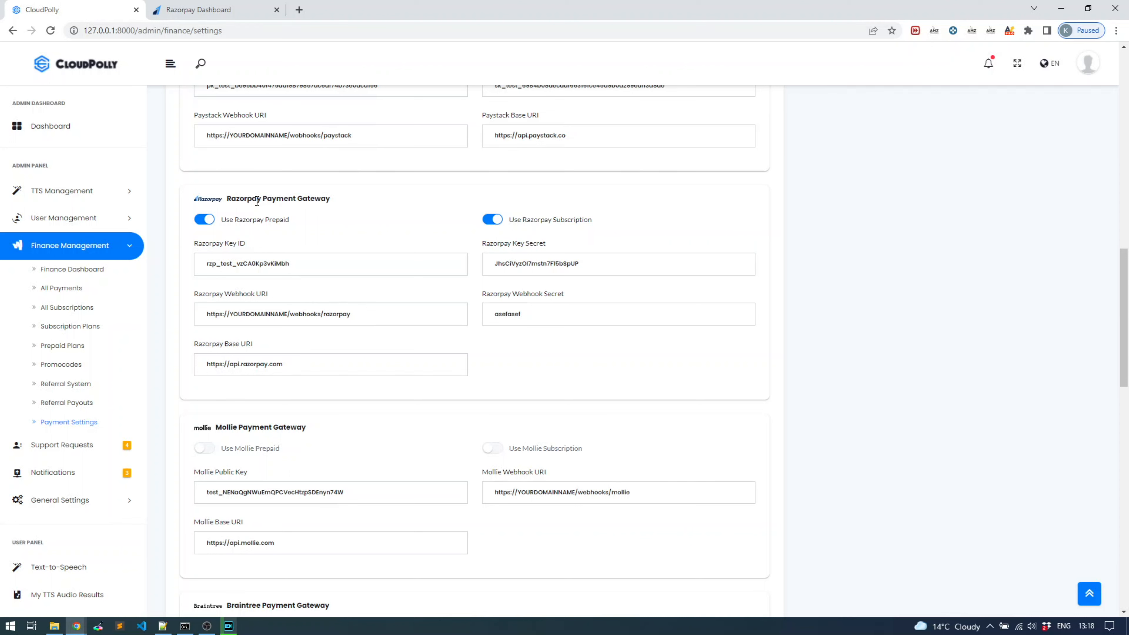
left_click(559, 311)
left_click(573, 270)
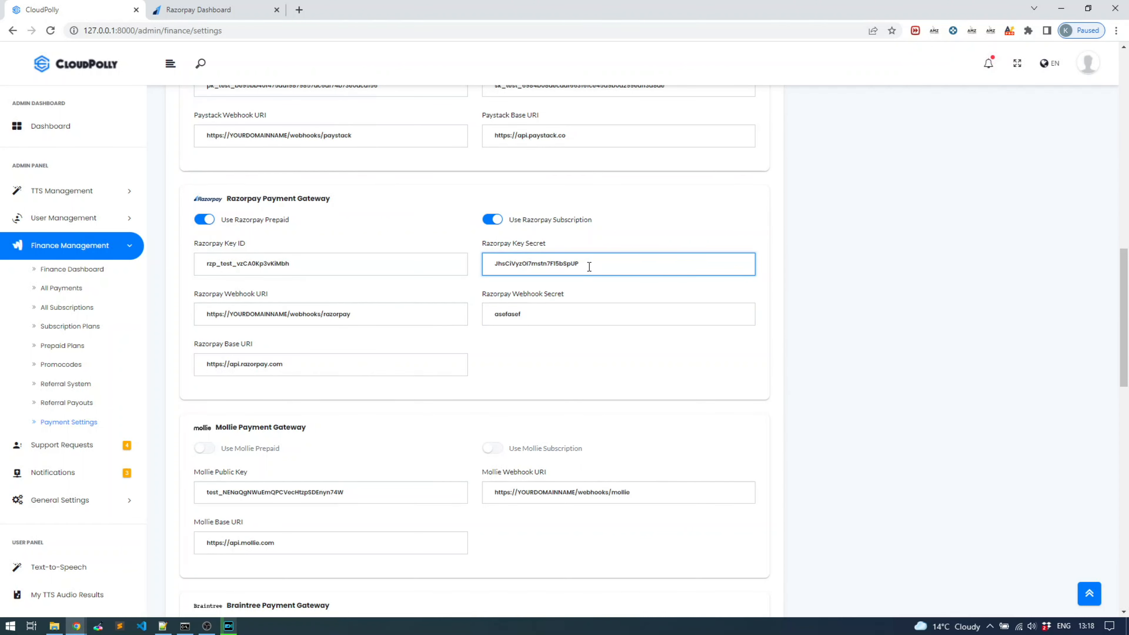
left_click_drag(285, 264, 211, 271)
left_click(498, 259)
left_click(373, 319)
left_click_drag(363, 310, 191, 321)
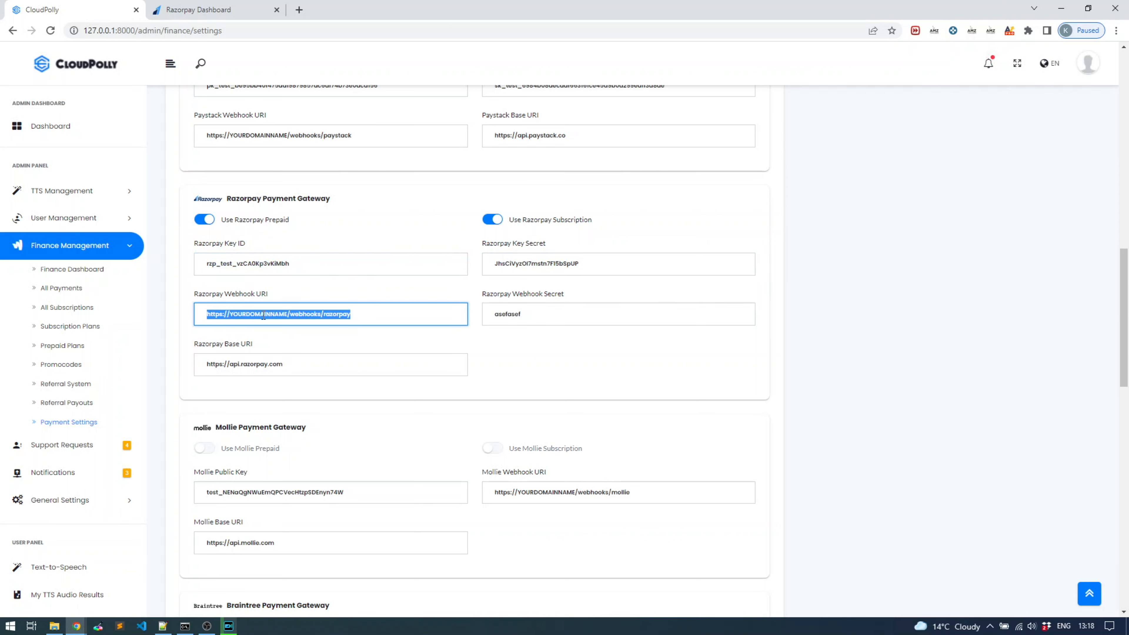
left_click(287, 316)
left_click_drag(287, 315, 231, 316)
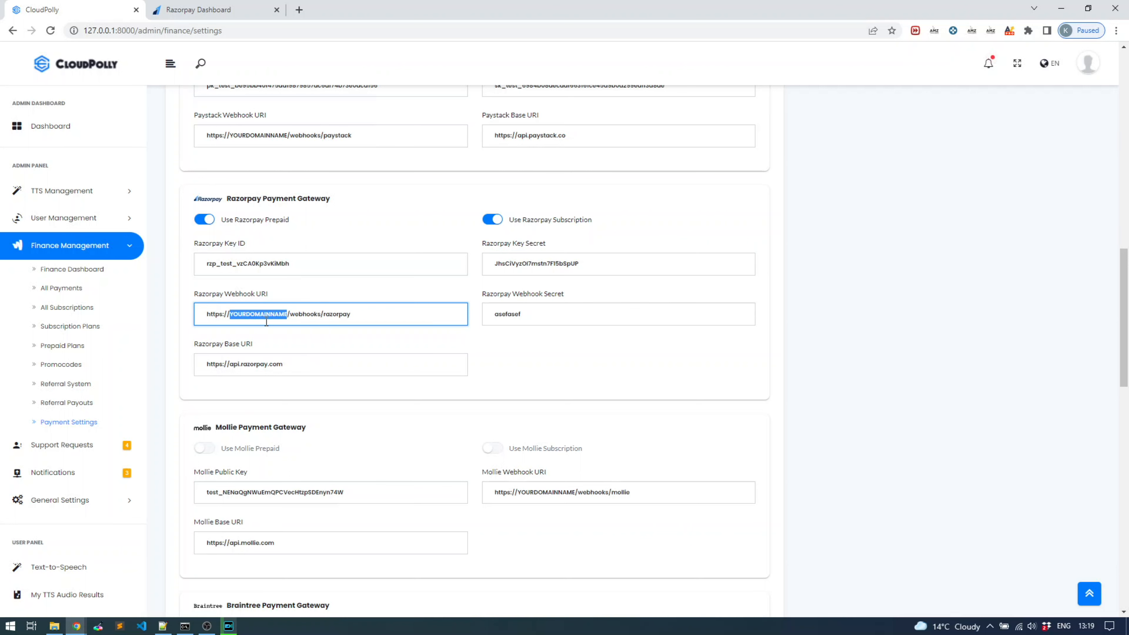
left_click_drag(537, 317, 496, 320)
left_click(442, 317)
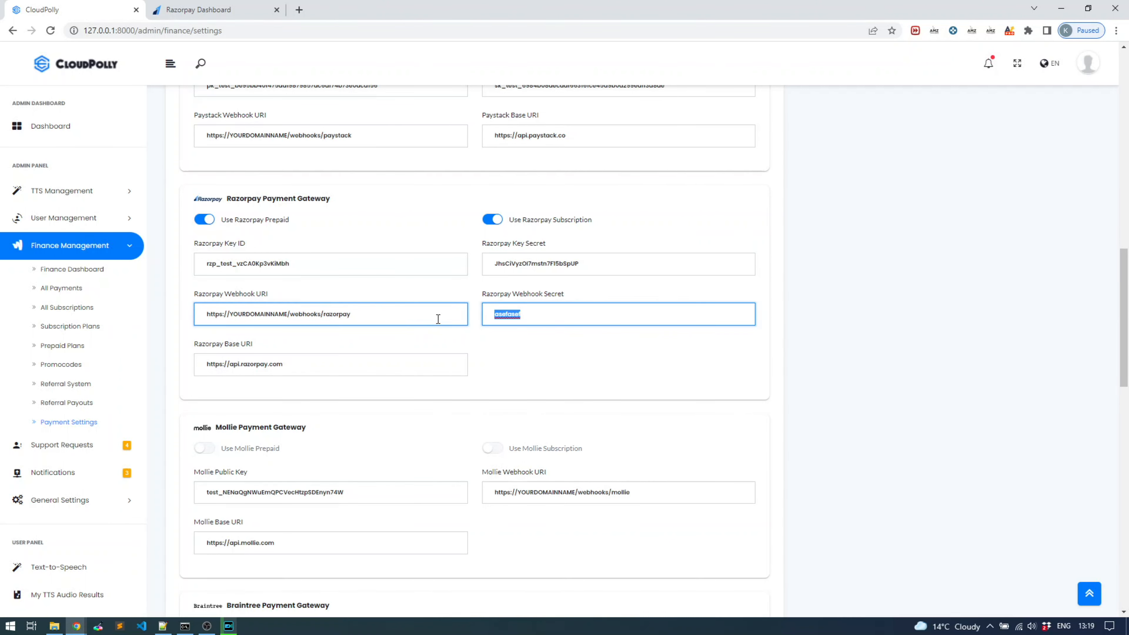
left_click(541, 310)
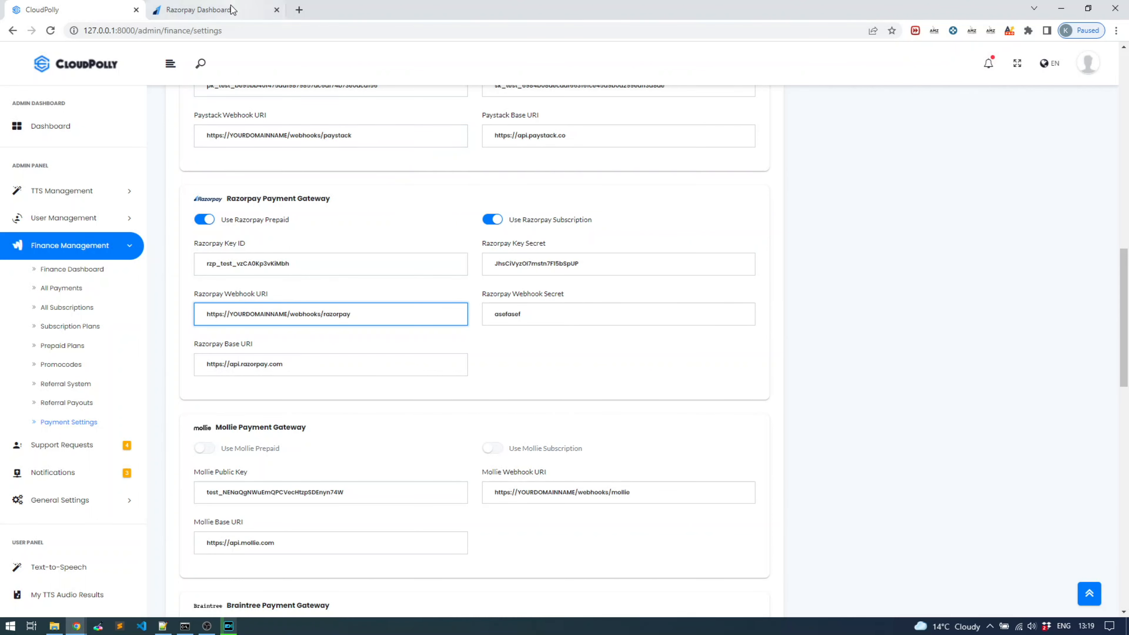
left_click(214, 7)
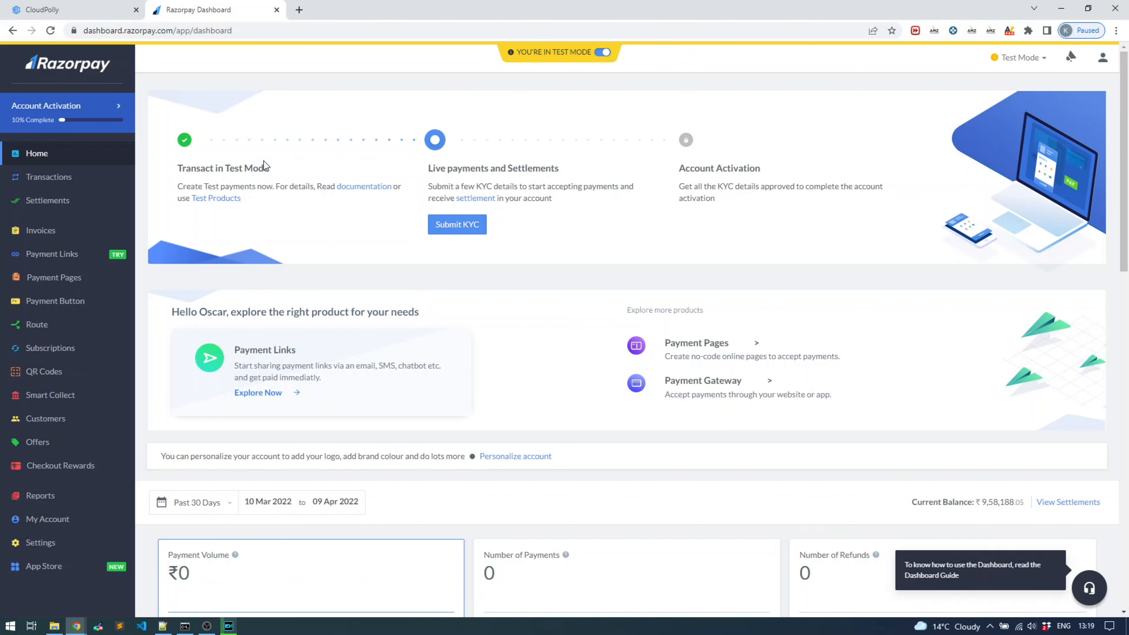
left_click(84, 13)
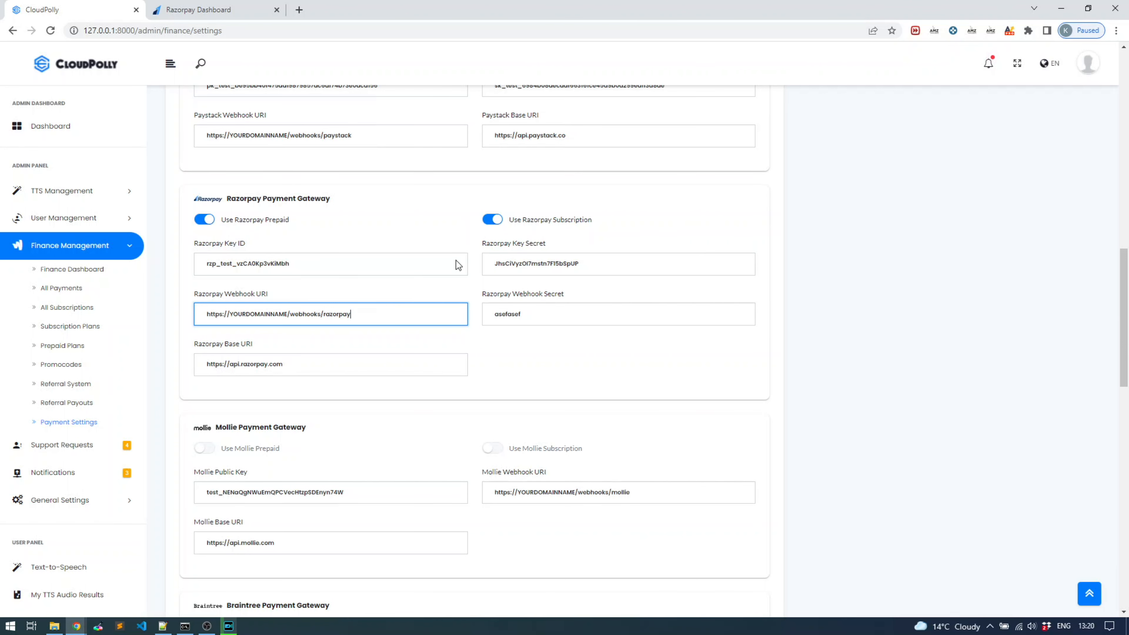
Step: Save the payment settings
scroll(643, 371, "down", 4)
scroll(641, 373, "down", 17)
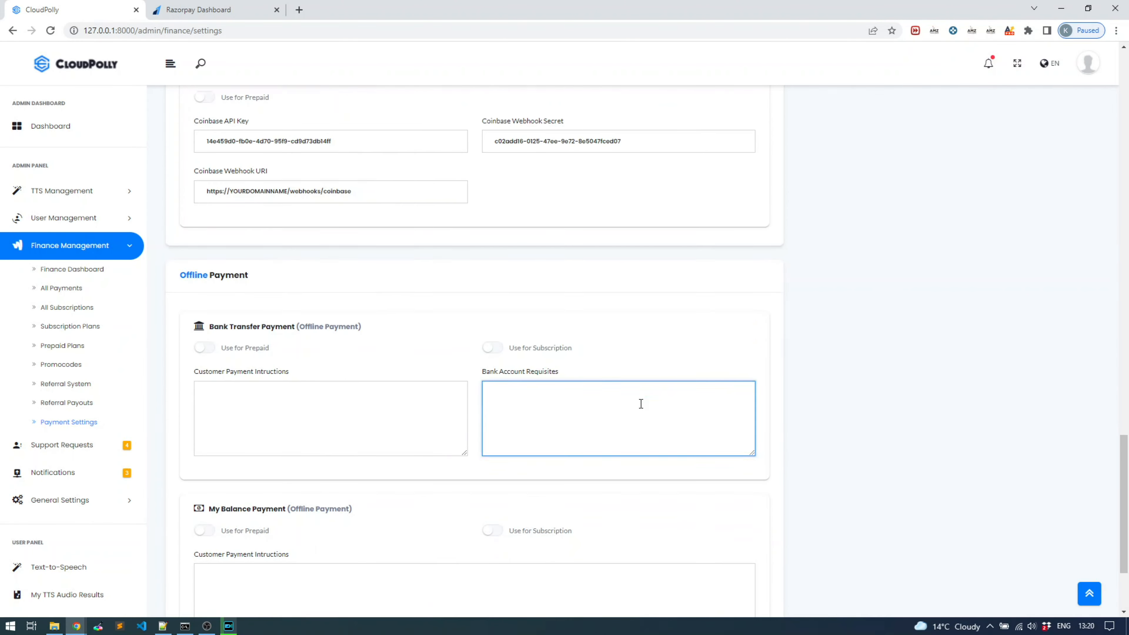
left_click(745, 545)
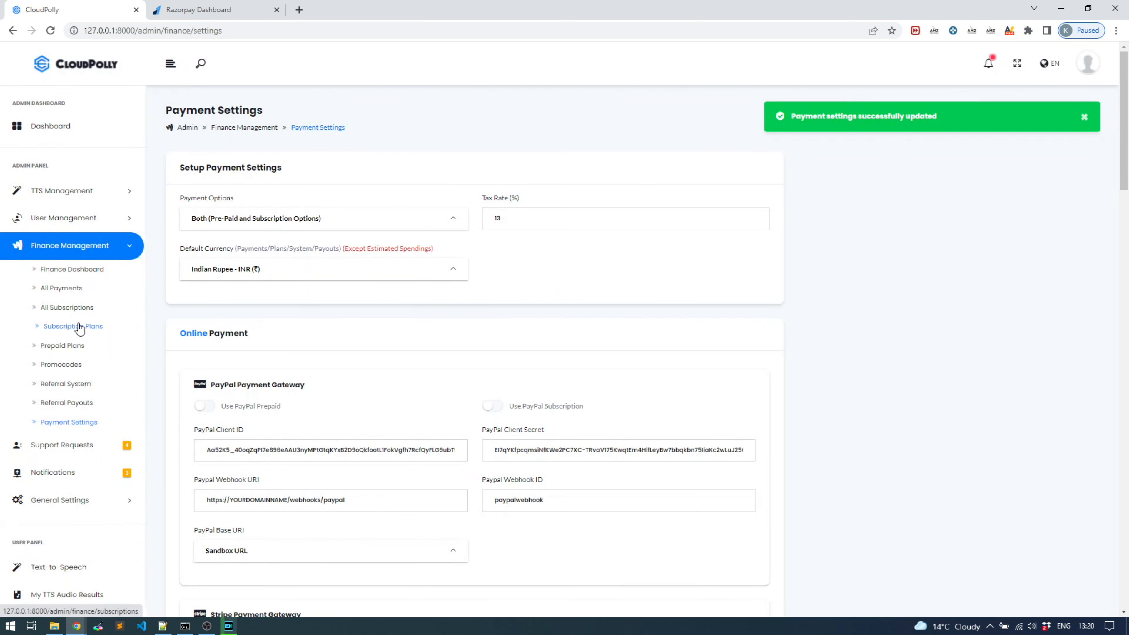
Step: Start a new subscription plan in finance management and name it Entry
left_click(63, 327)
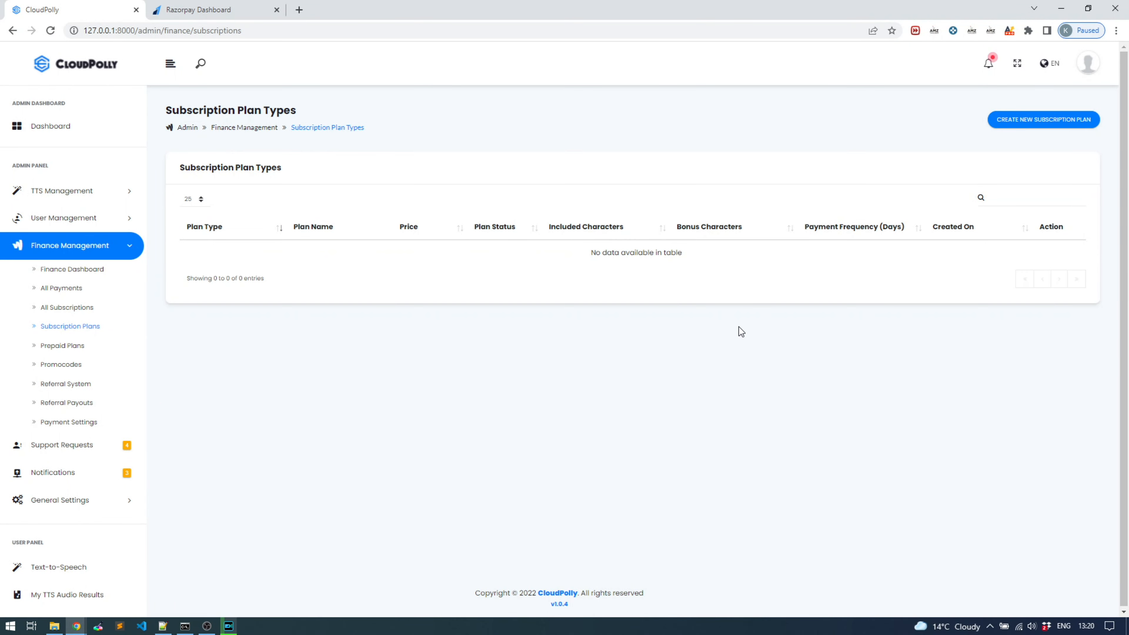
left_click(1045, 119)
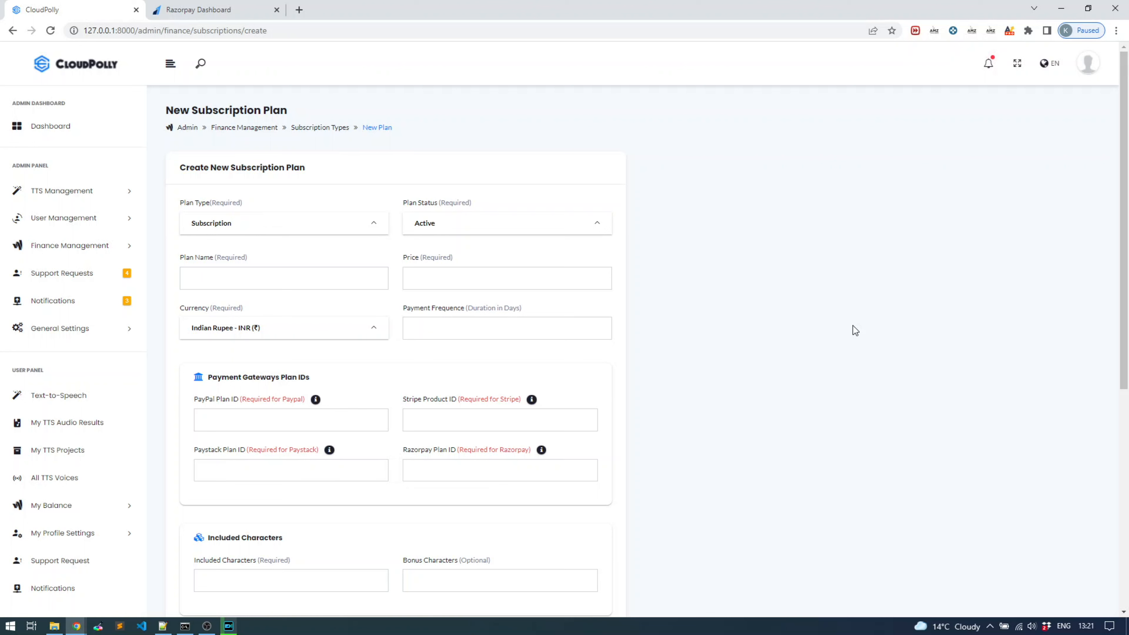
left_click(218, 278)
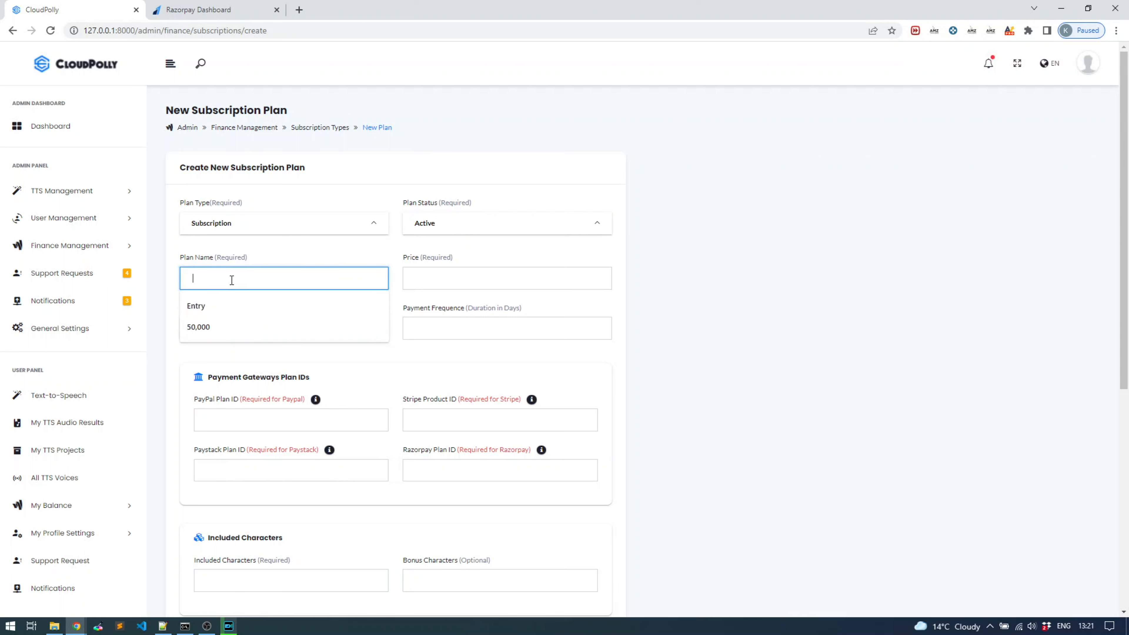
left_click(235, 305)
Step: Set the plan's price to 1000 and its payment frequency to 30 days
left_click(426, 271)
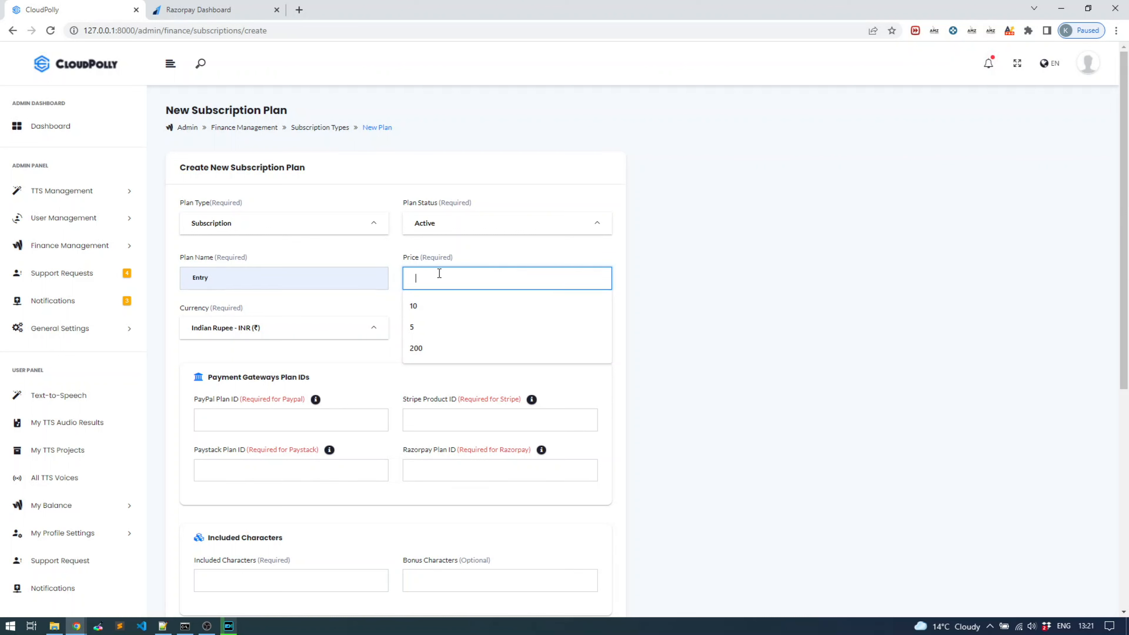
type("1000")
left_click(419, 328)
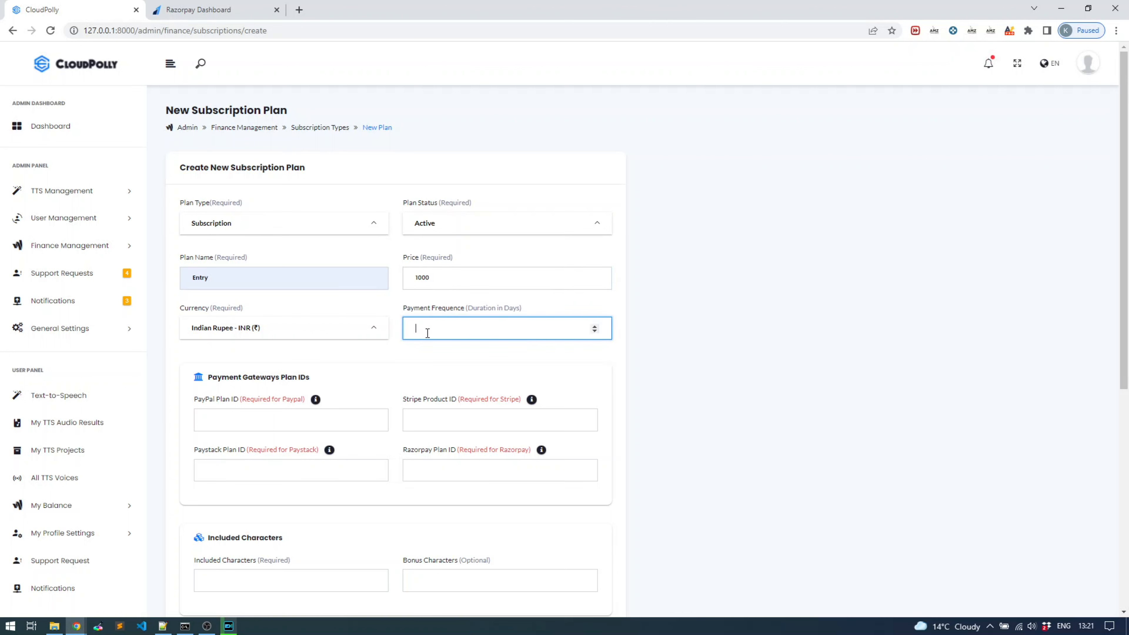
type("30")
Step: Examine the payment gateway plan ID fields of the new subscription plan, especially the Razorpay Plan ID
scroll(416, 368, "down", 1)
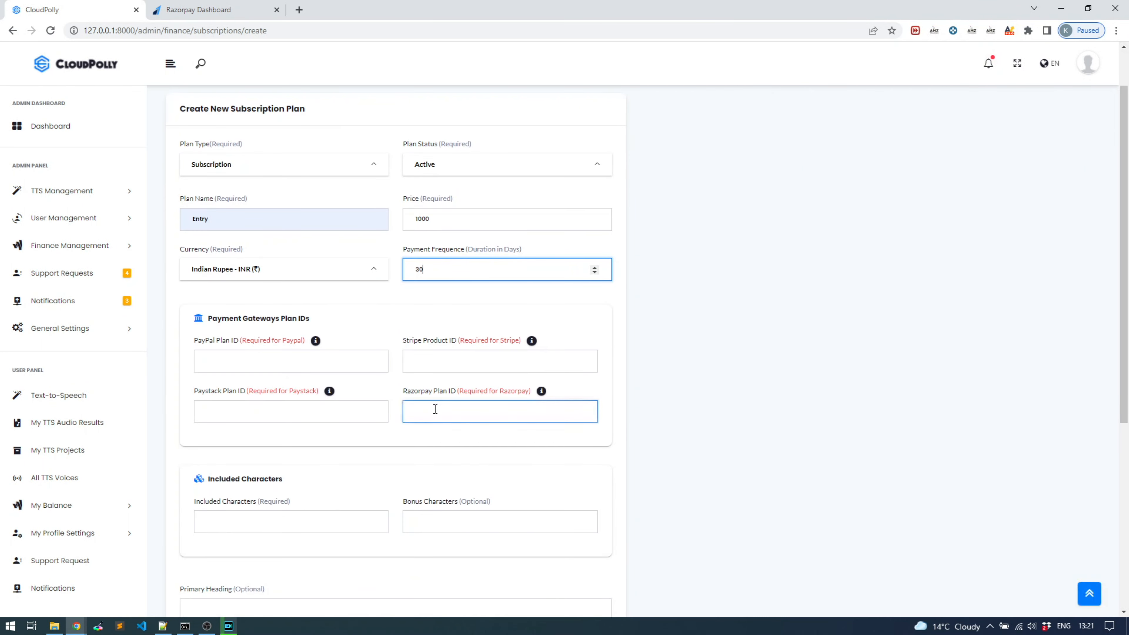
left_click_drag(406, 391, 456, 389)
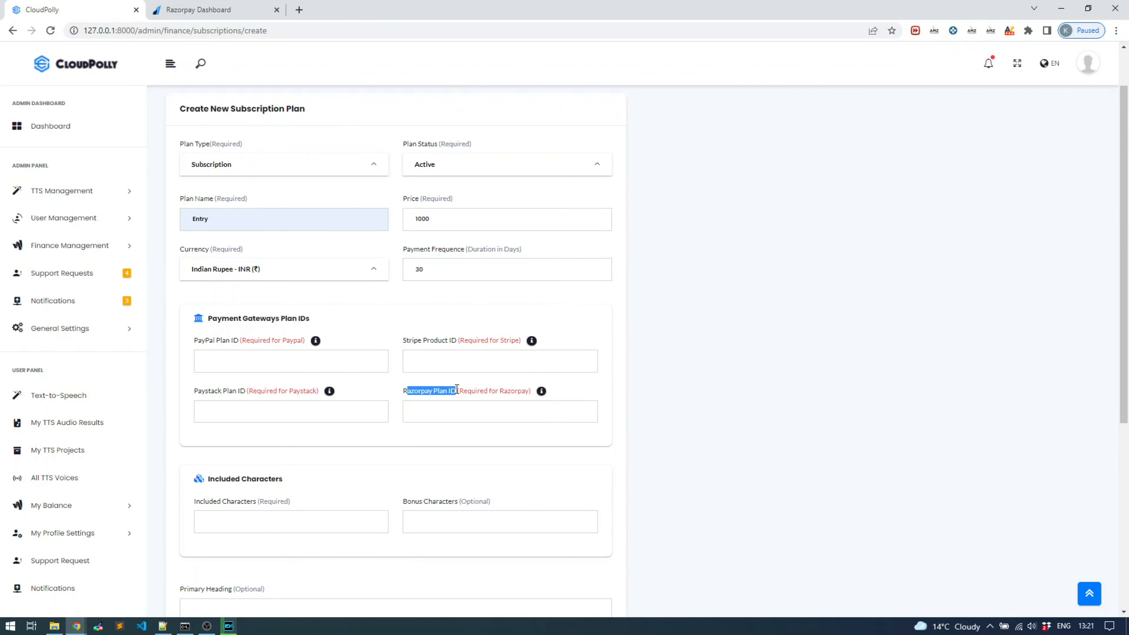
left_click(441, 418)
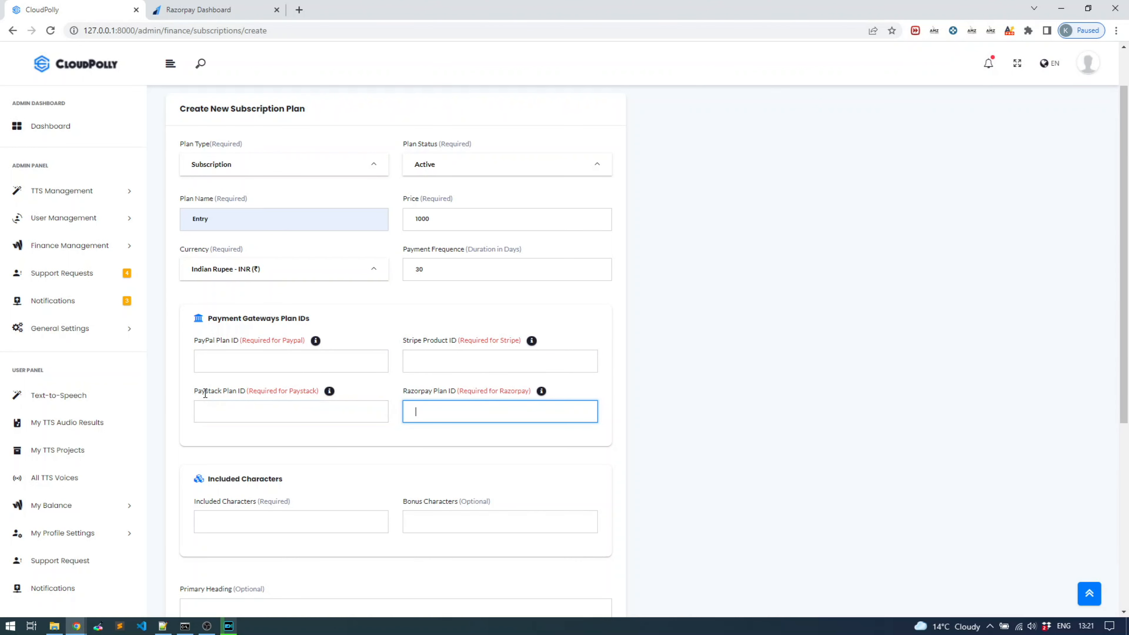
left_click(244, 354)
scroll(397, 382, "down", 2)
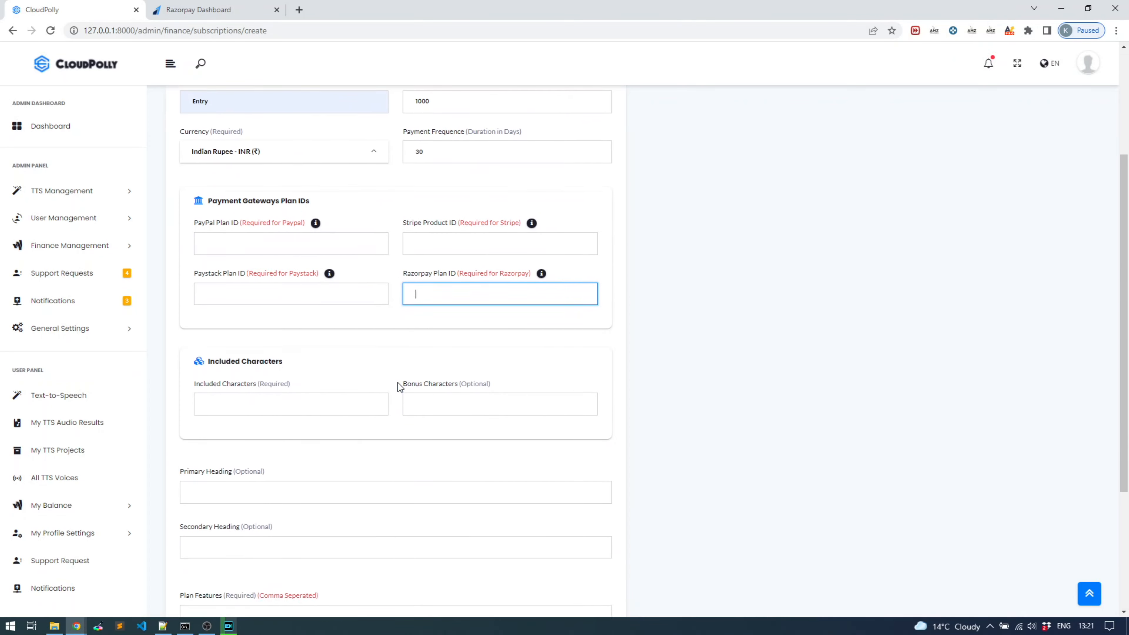
scroll(398, 382, "down", 1)
scroll(423, 205, "up", 1)
left_click(379, 244)
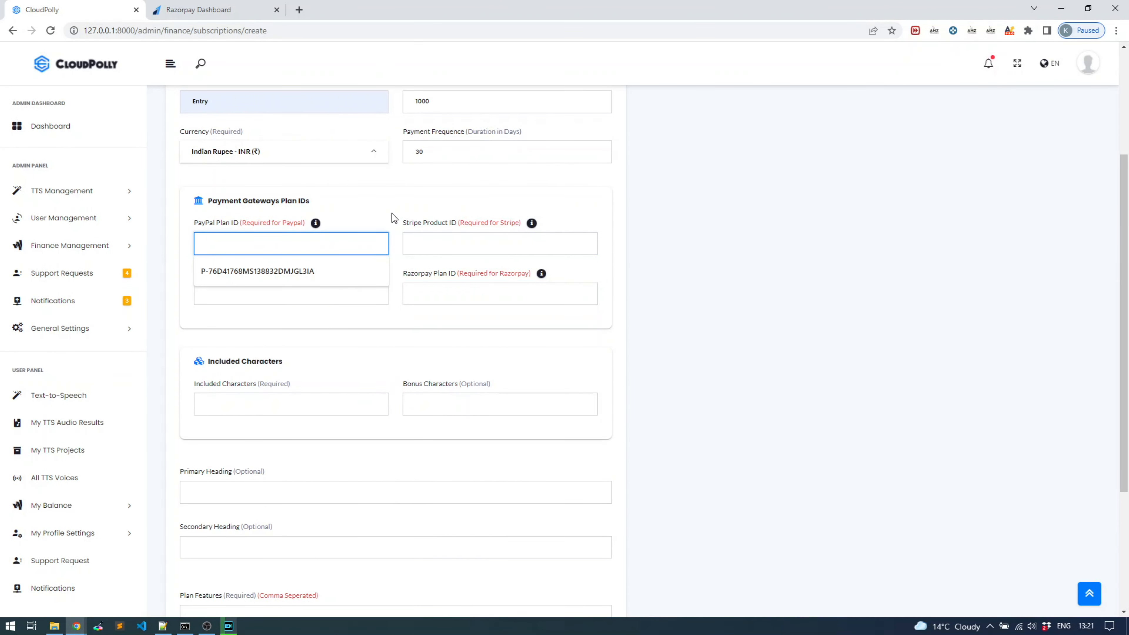
left_click(398, 206)
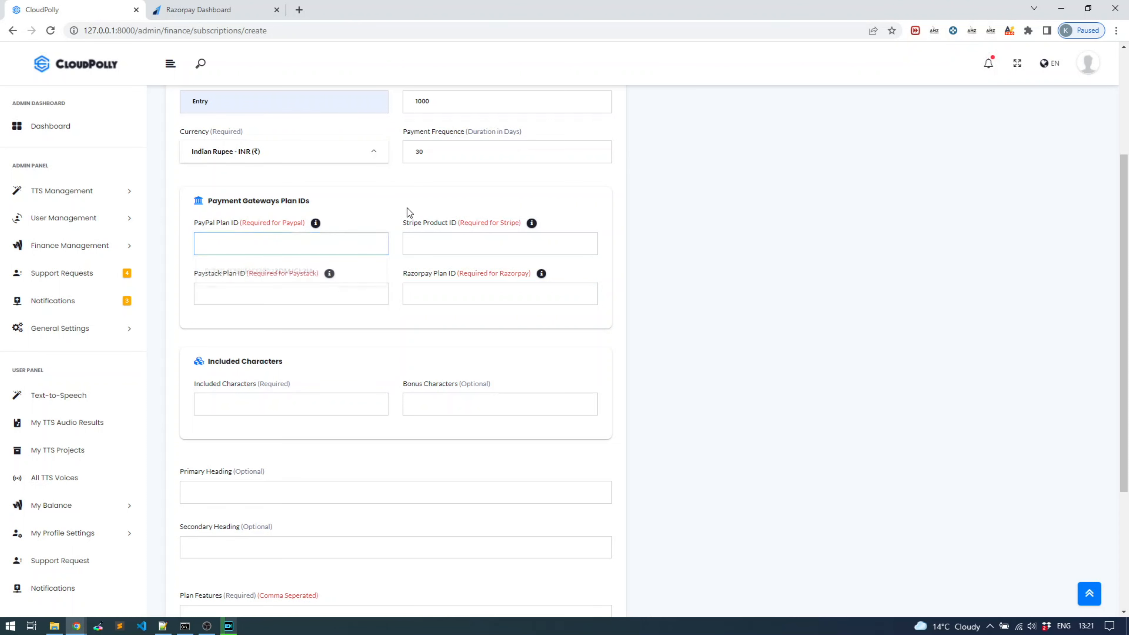
scroll(385, 222, "up", 3)
Step: Set the plan's included characters to 100000 and its bonus characters to 20000
scroll(385, 238, "down", 3)
scroll(396, 292, "down", 1)
left_click(340, 344)
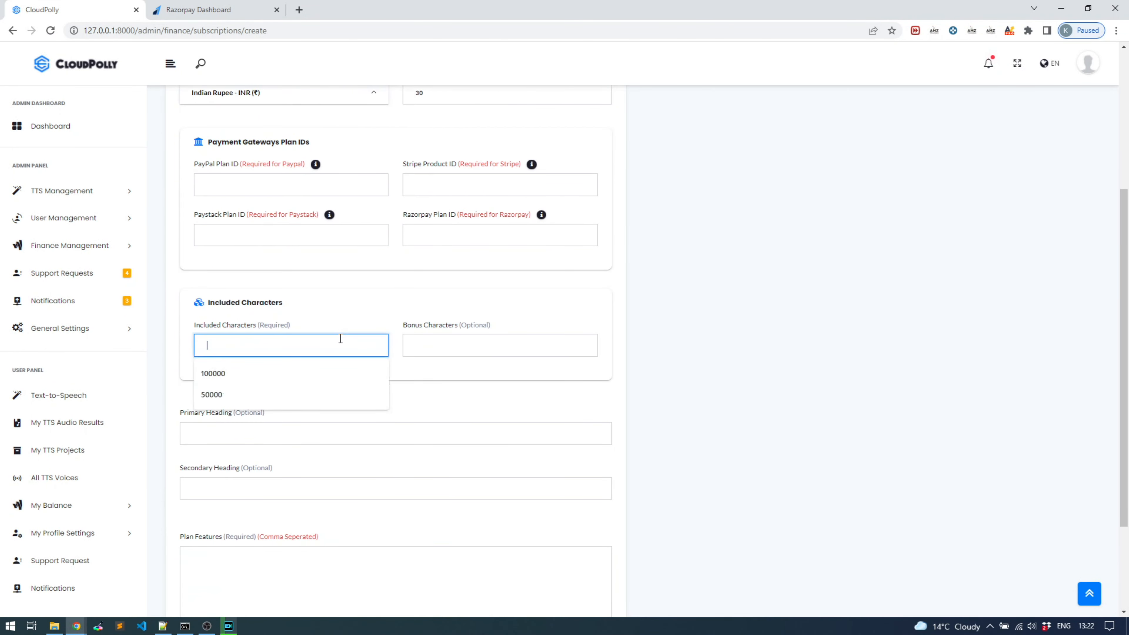
left_click(302, 372)
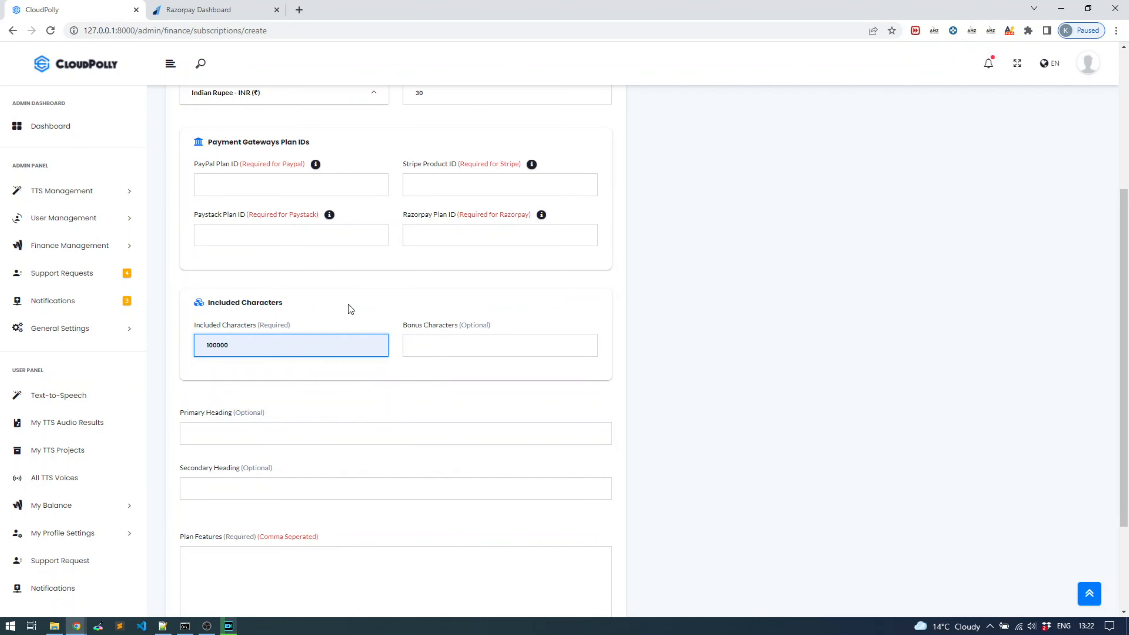
left_click(427, 346)
left_click(429, 373)
Step: Enter "Heading one" as the plan's primary heading and "Heading two" as its secondary heading
scroll(396, 323, "up", 2)
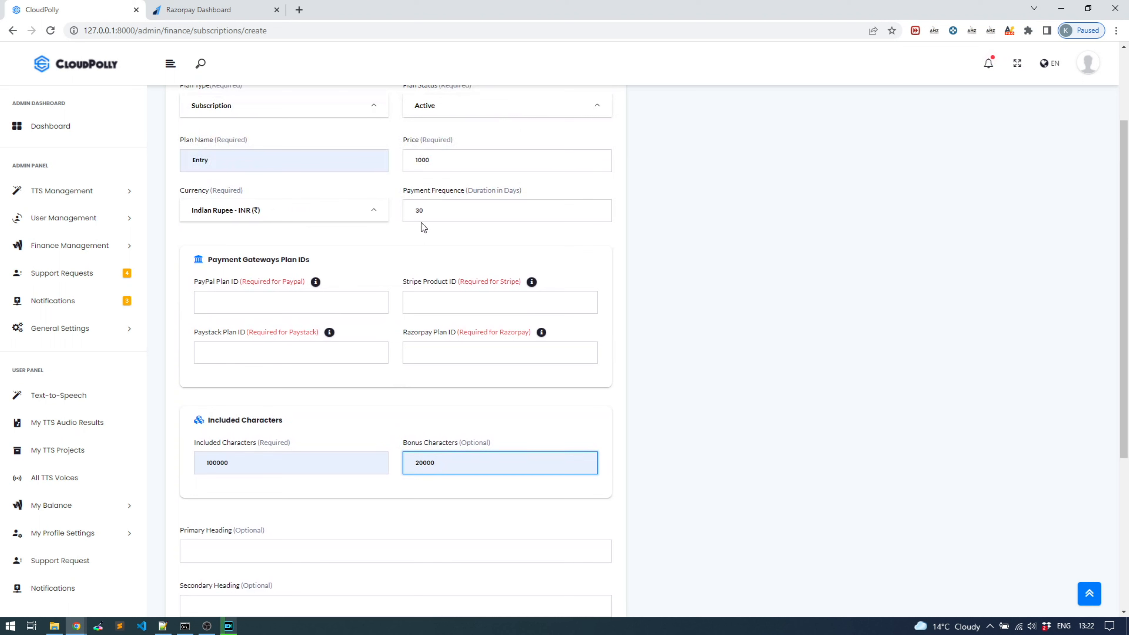
scroll(396, 317, "down", 2)
scroll(395, 315, "down", 2)
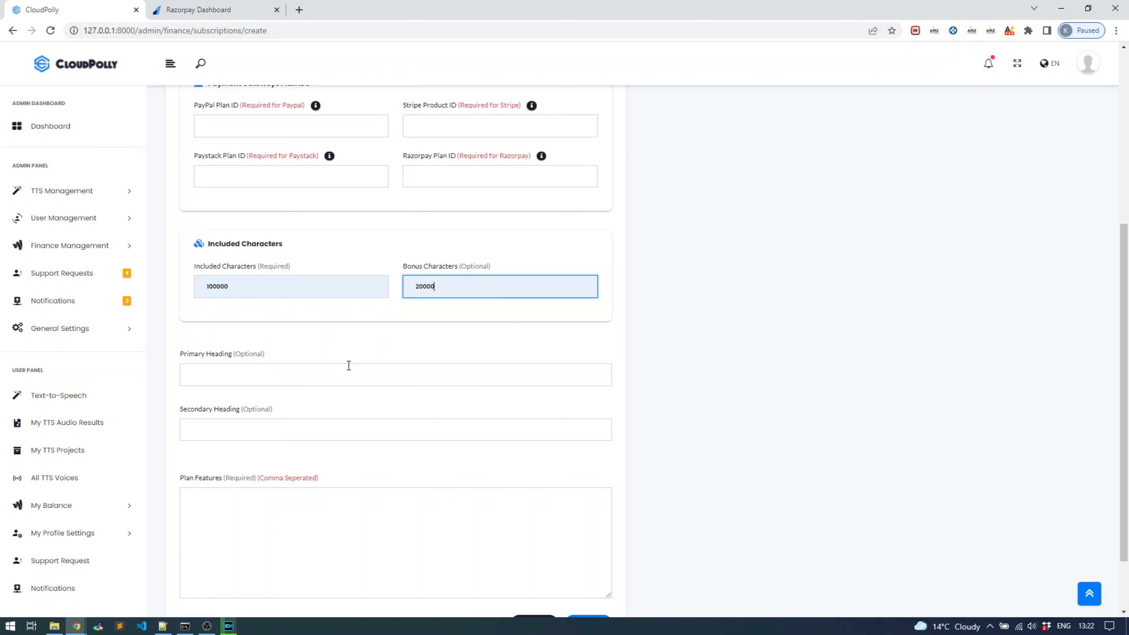
left_click(346, 370)
left_click(274, 402)
left_click(262, 429)
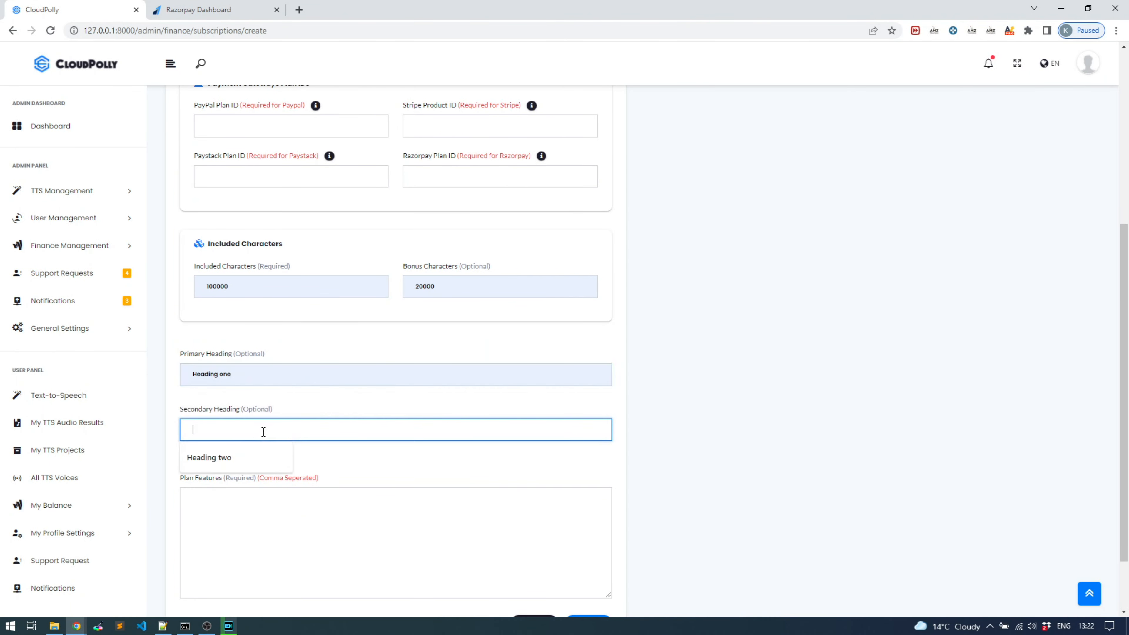
left_click(250, 463)
Step: Enter "feature one, feature two" as the comma-separated plan features
left_click(251, 503)
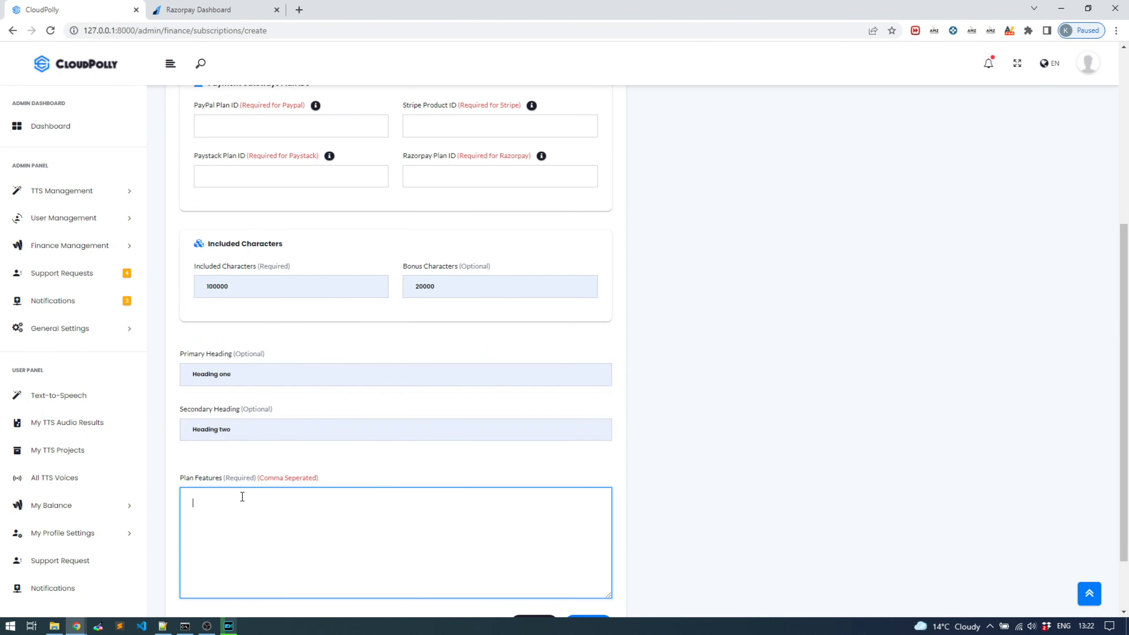
type("feature one, feature o")
type("wo")
scroll(403, 342, "up", 2)
scroll(392, 349, "down", 1)
scroll(392, 349, "up", 3)
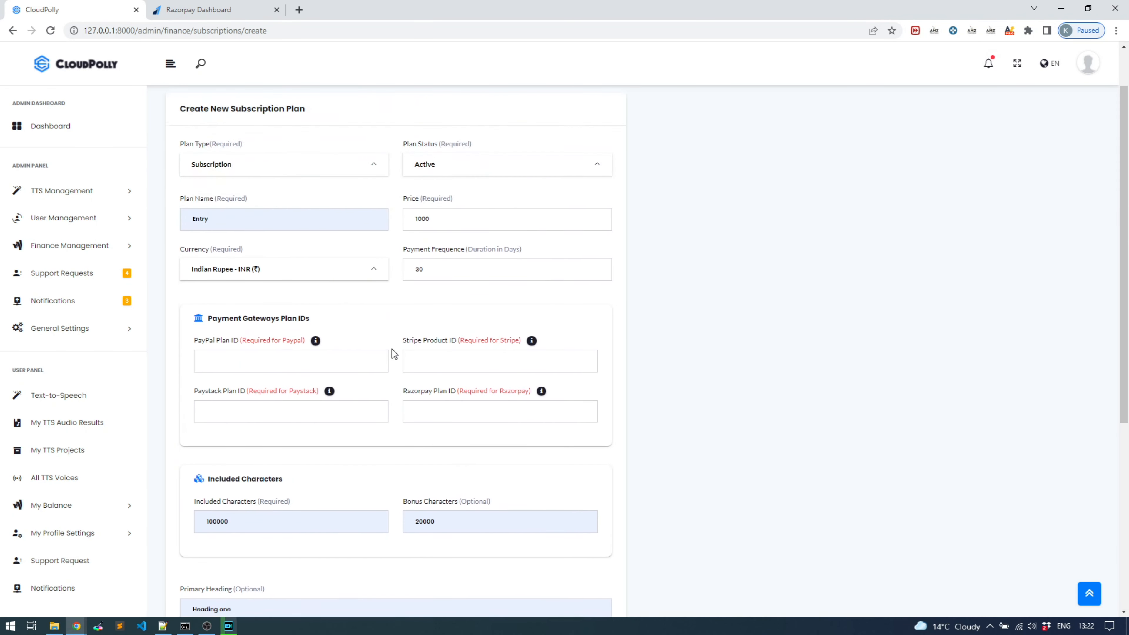
Step: Switch to the Razorpay dashboard and open its list of subscription plans
left_click(454, 408)
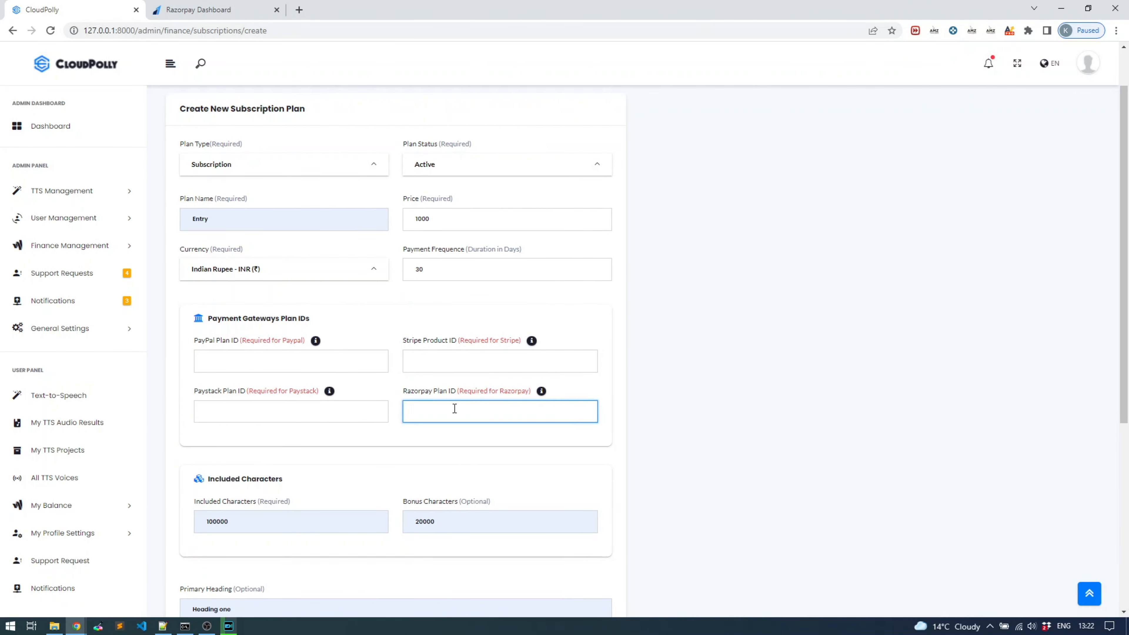
left_click(209, 10)
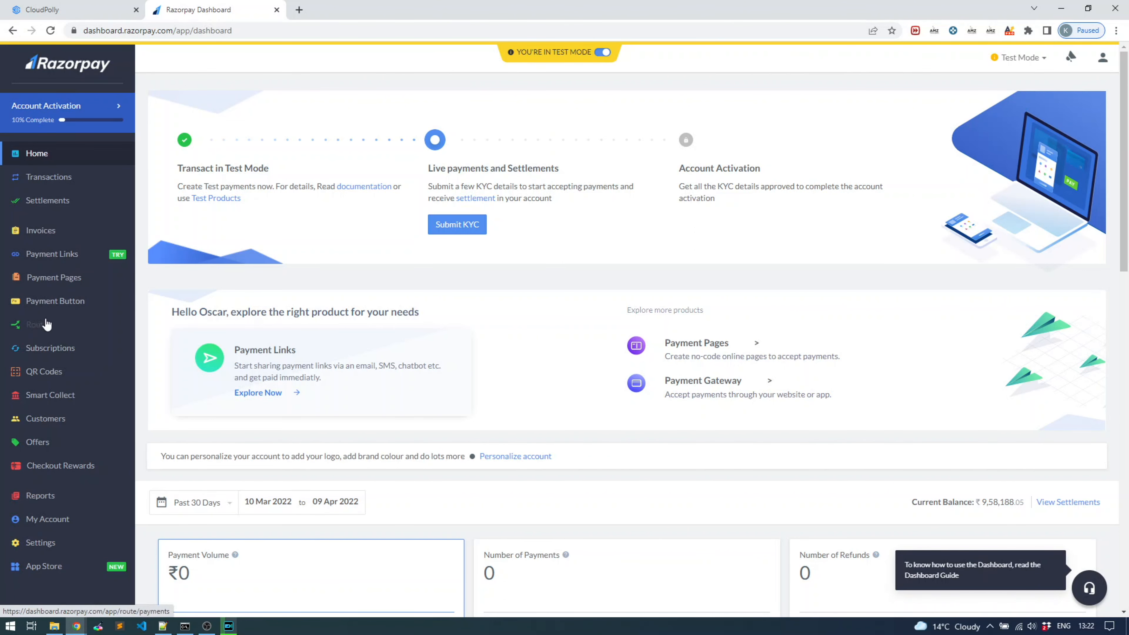
left_click(53, 350)
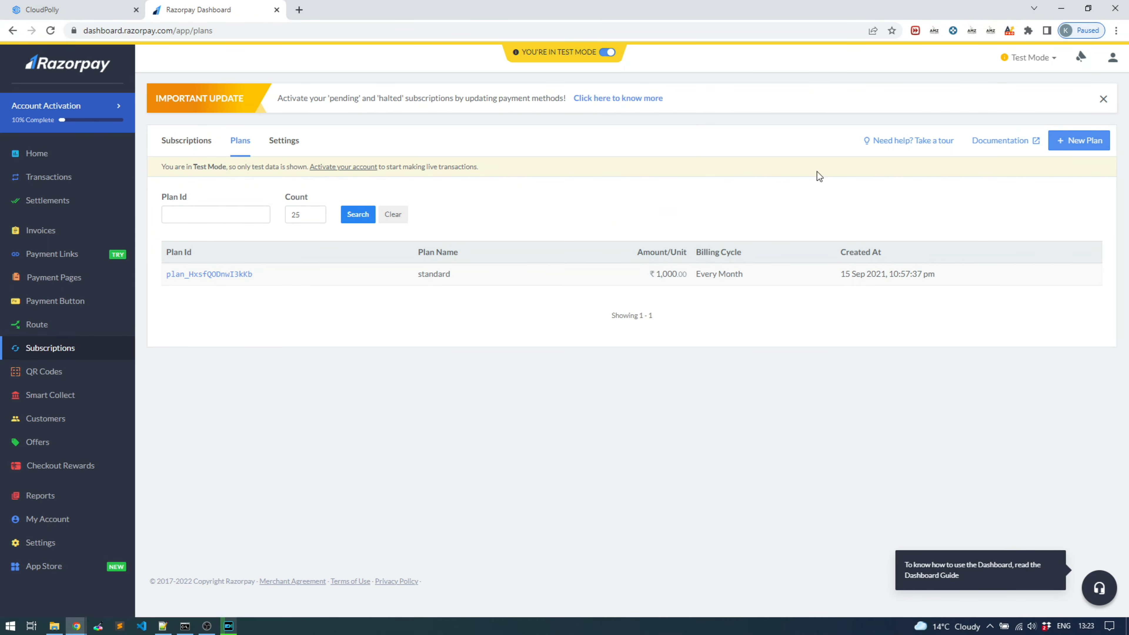
Step: Start a new Razorpay plan named "Entry" with a billing amount of ₹1000 per unit
left_click(1077, 141)
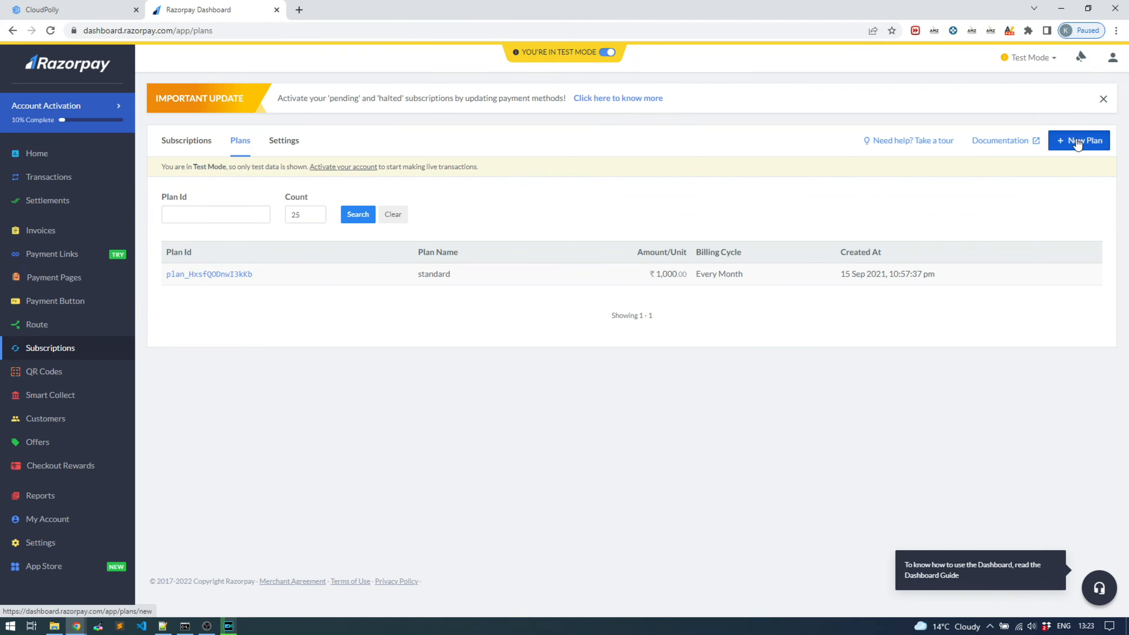
left_click(1021, 141)
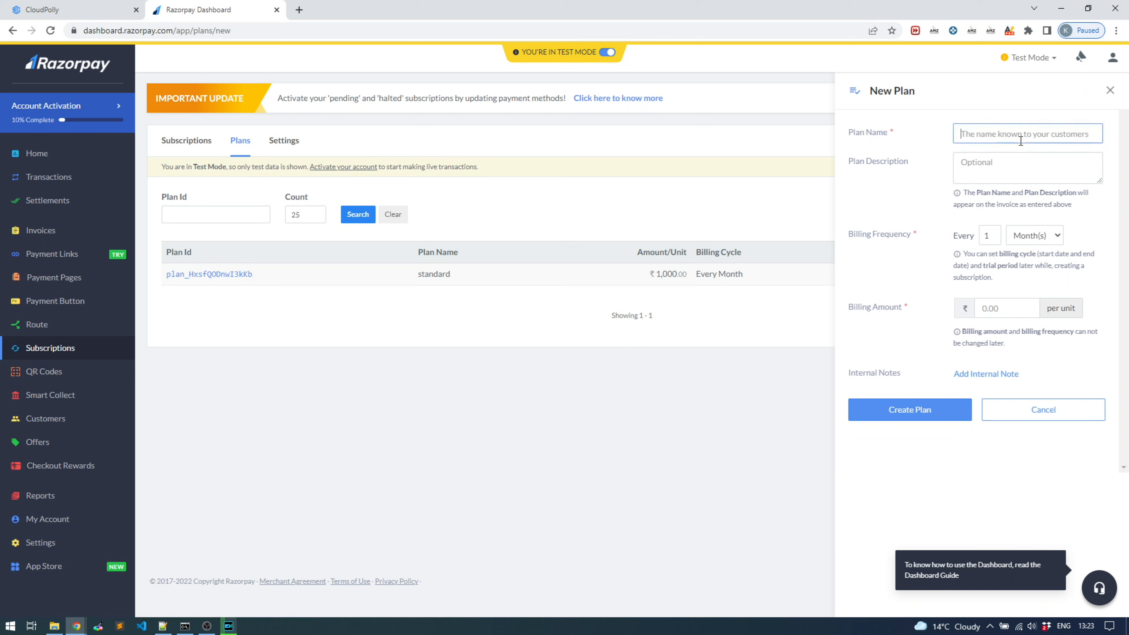
type("Entry")
left_click(996, 168)
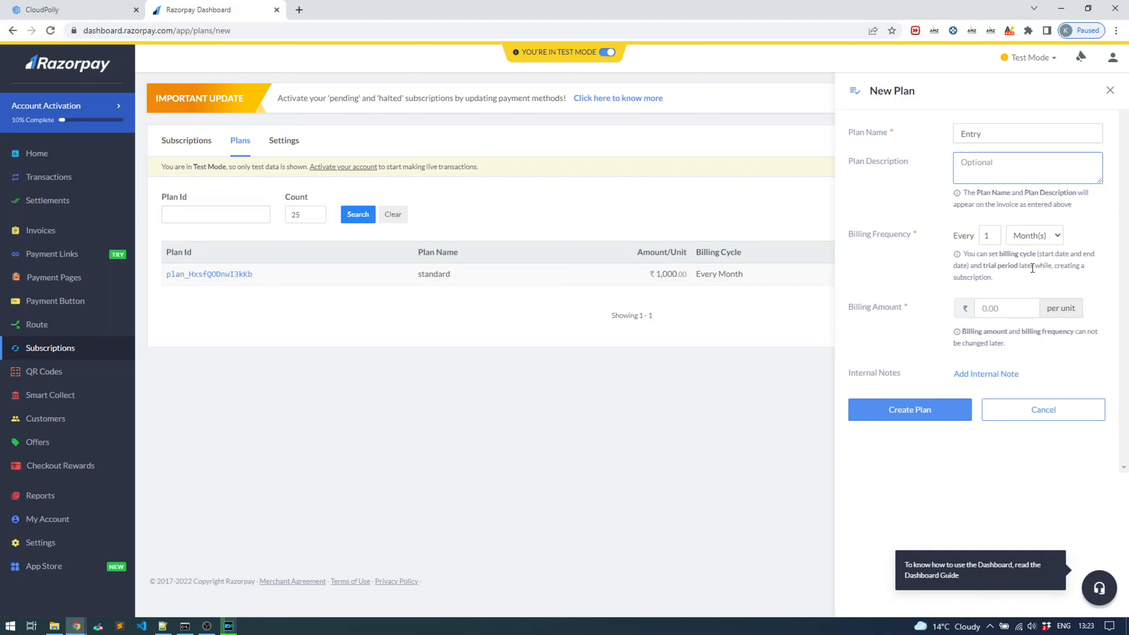
left_click(1001, 305)
type("1000")
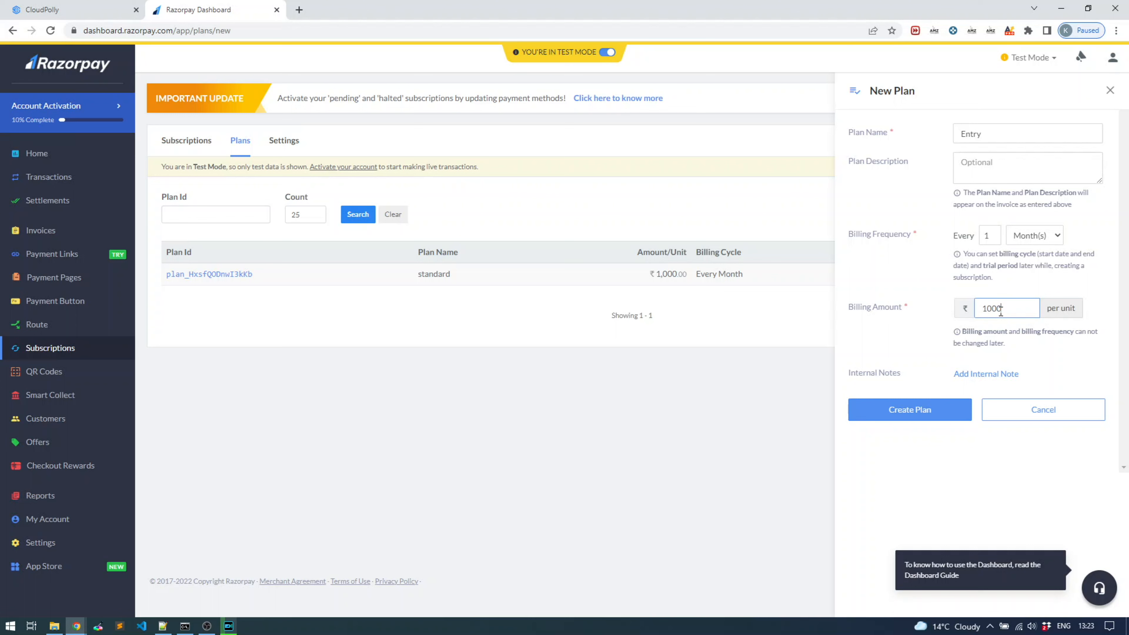
Step: Create the Razorpay plan with a blank internal note and the billing frequency kept at every 1 month
left_click(984, 376)
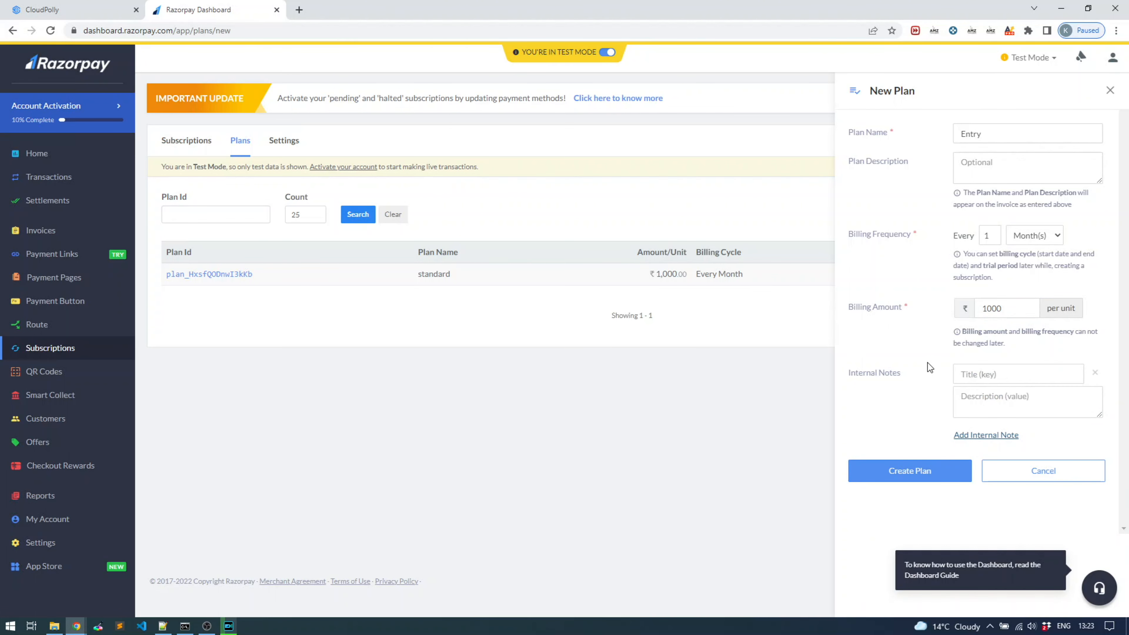
left_click(924, 472)
left_click(1032, 240)
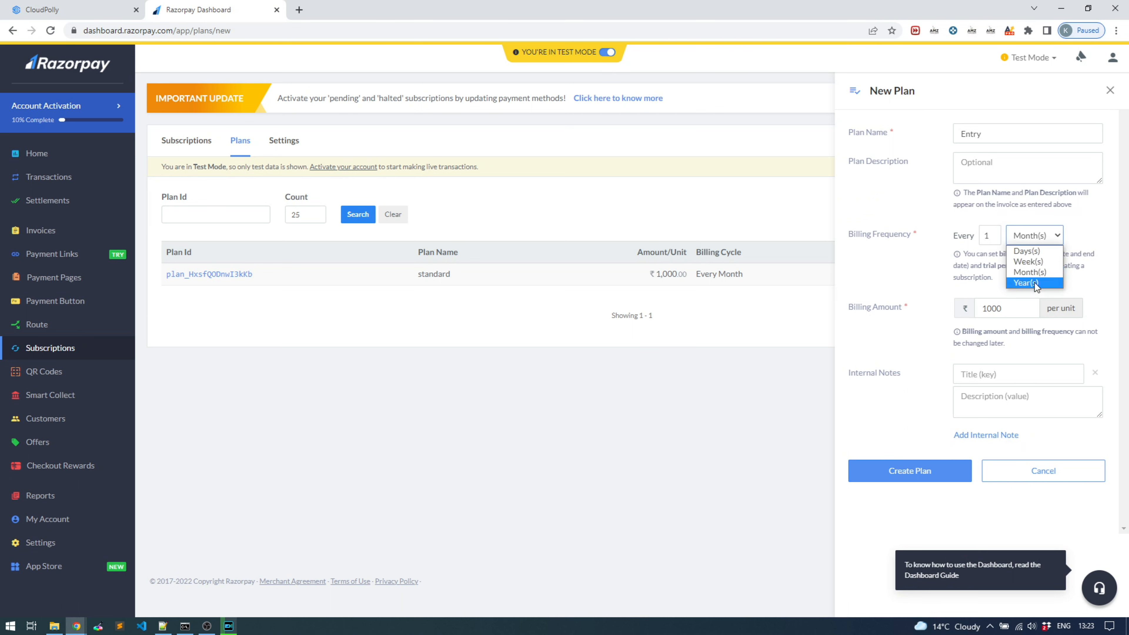
left_click(916, 273)
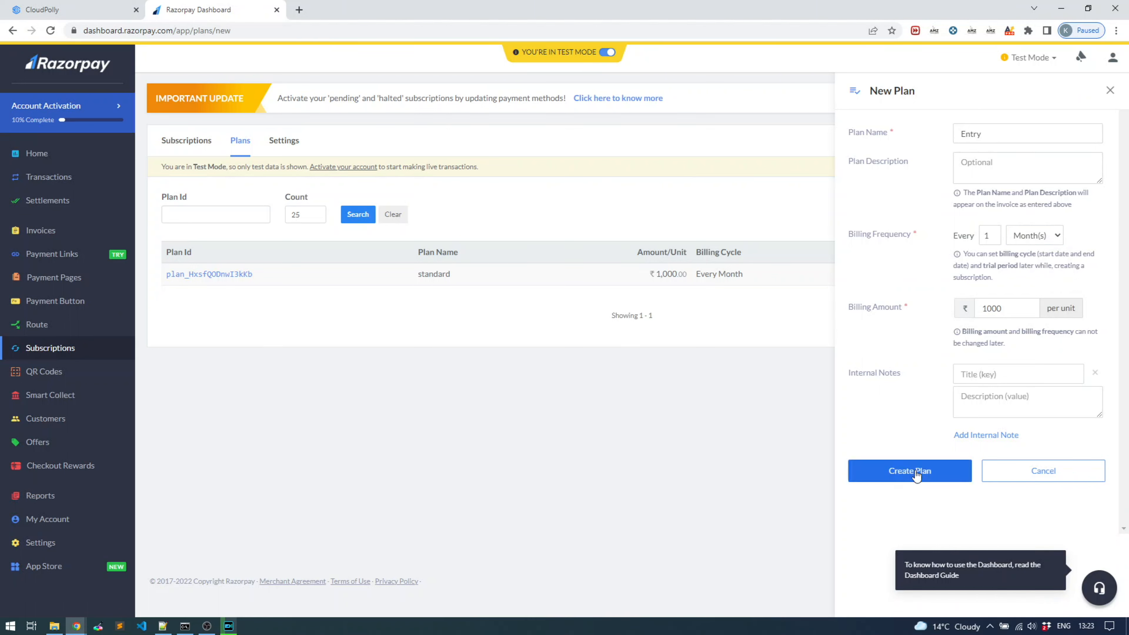
left_click(911, 472)
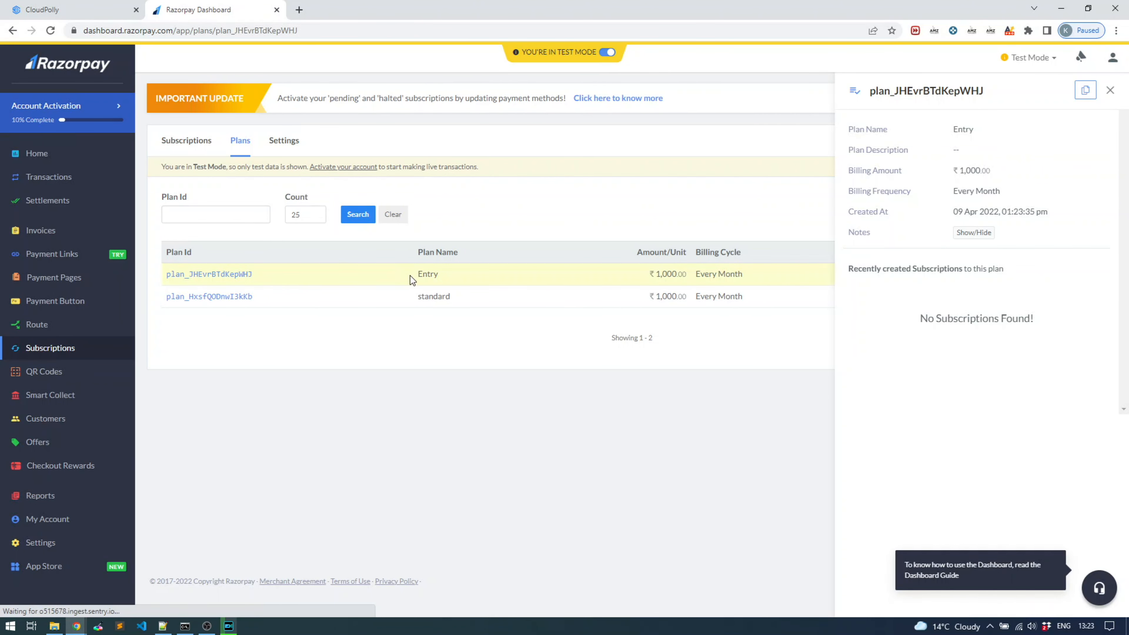
left_click_drag(258, 273, 161, 276)
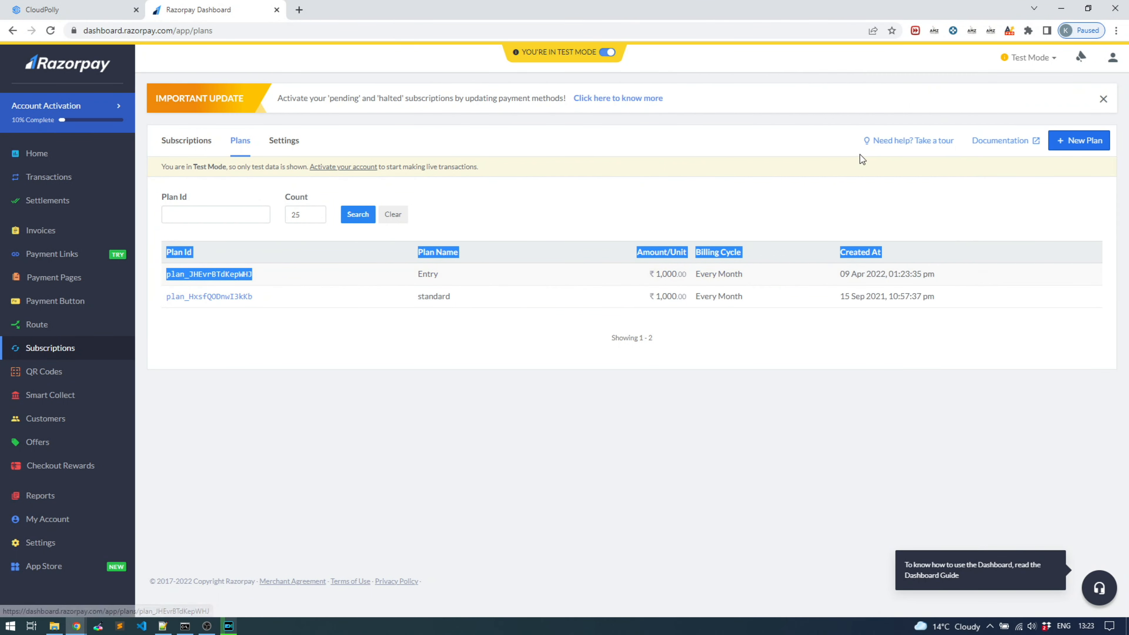
left_click(244, 277)
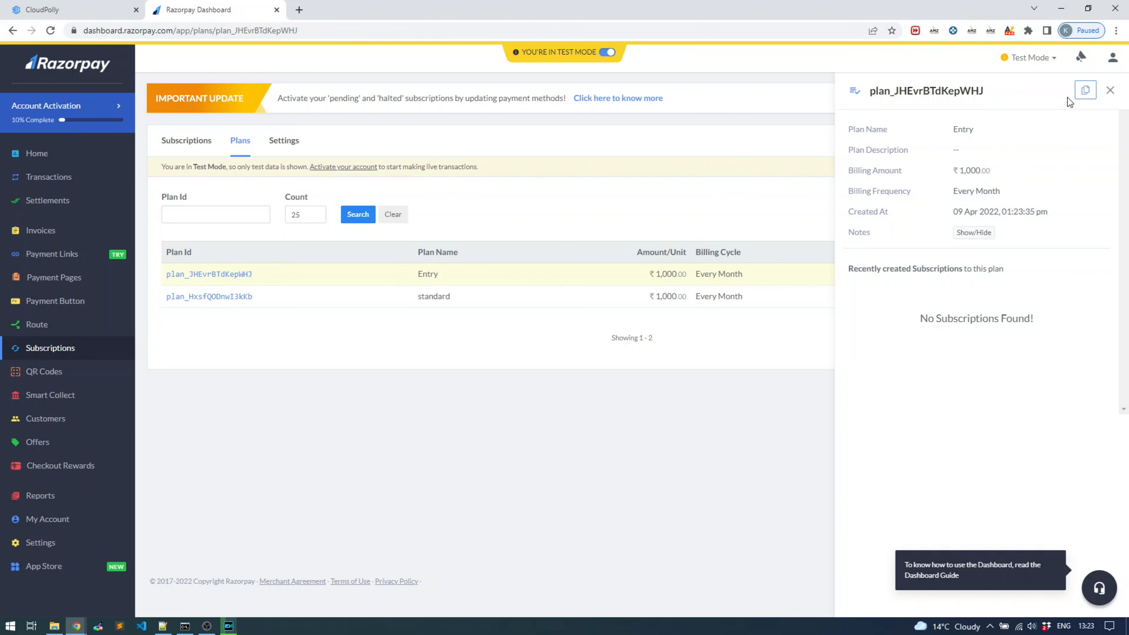
left_click(1084, 91)
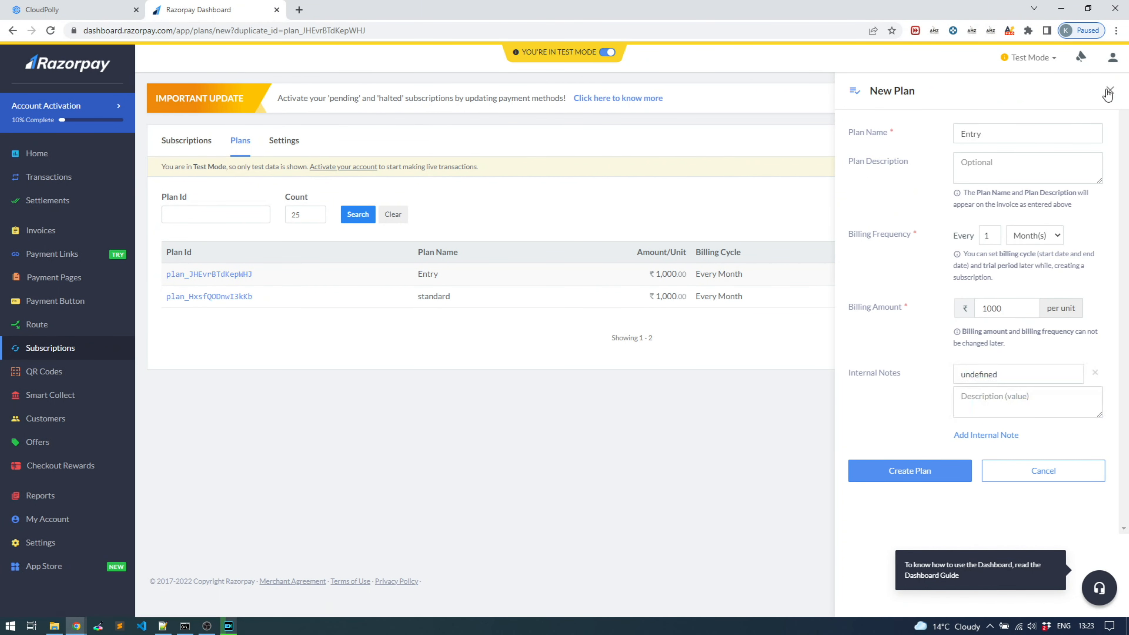
left_click(1109, 91)
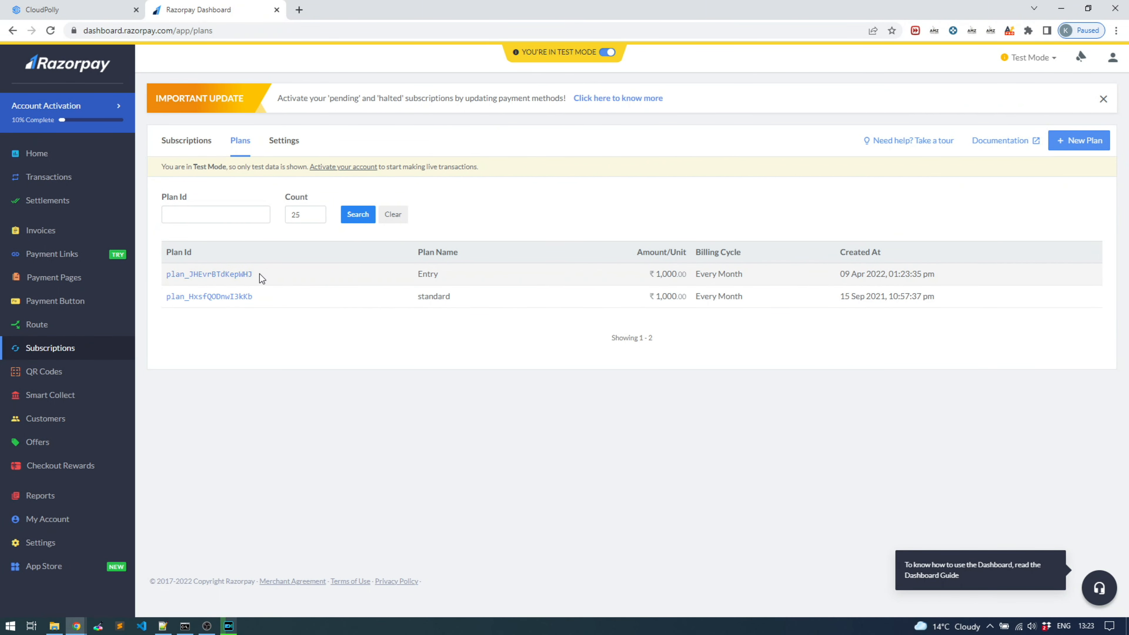
Step: Copy the Entry plan's ID from Razorpay into CloudPolly's Razorpay Plan ID field and create the subscription plan
left_click_drag(258, 273, 169, 281)
key("ctrl+c")
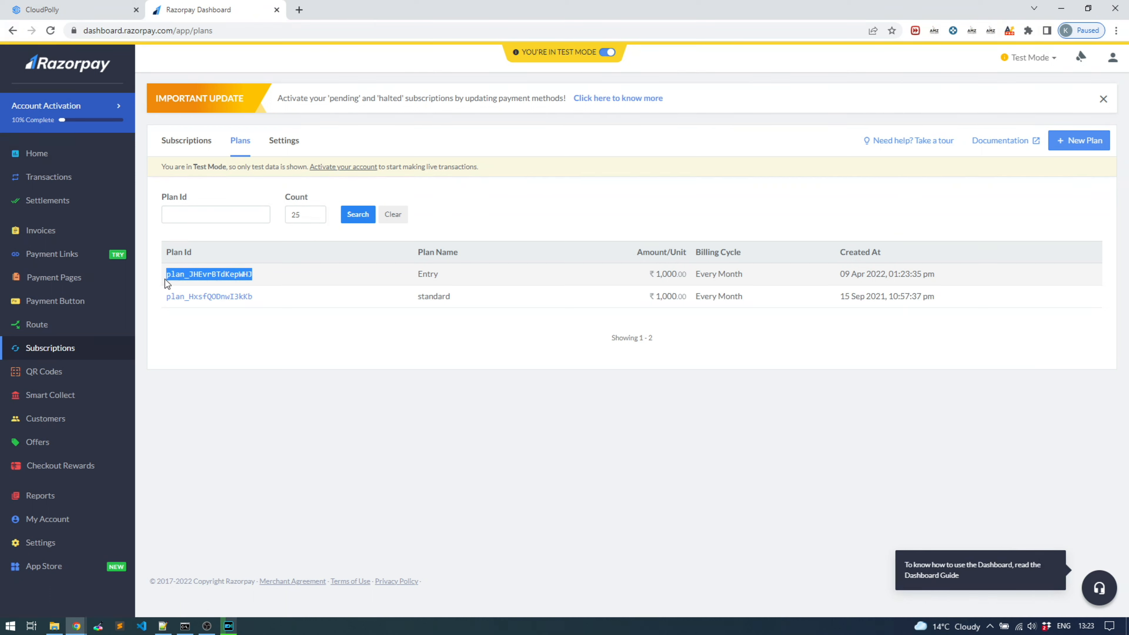
left_click_drag(438, 273, 410, 272)
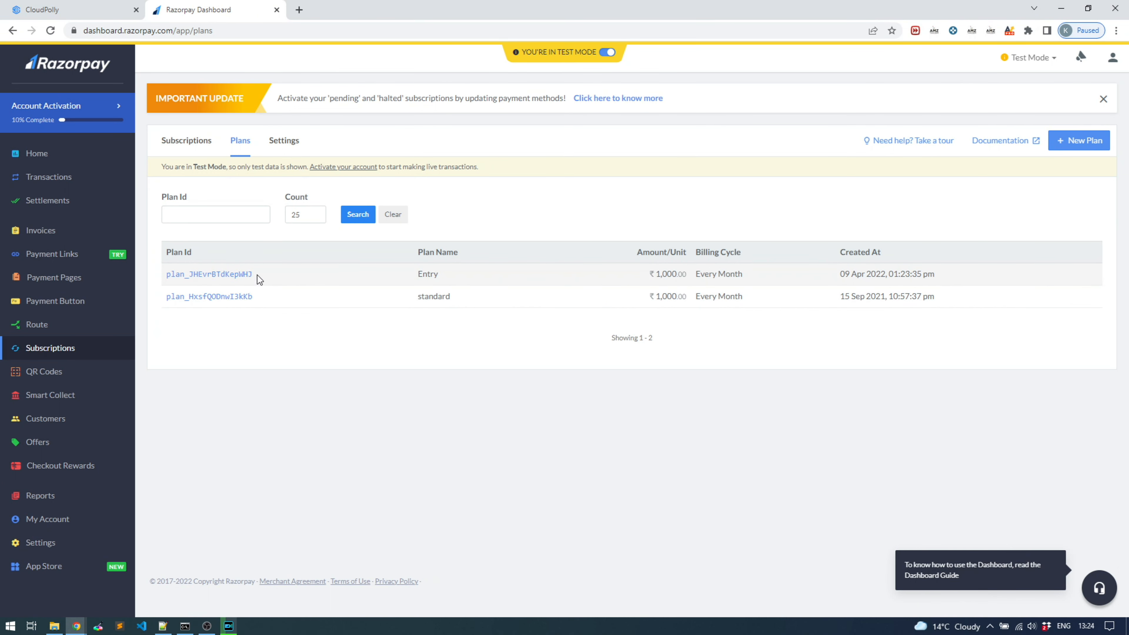
left_click(89, 10)
left_click(438, 405)
key("ctrl+v")
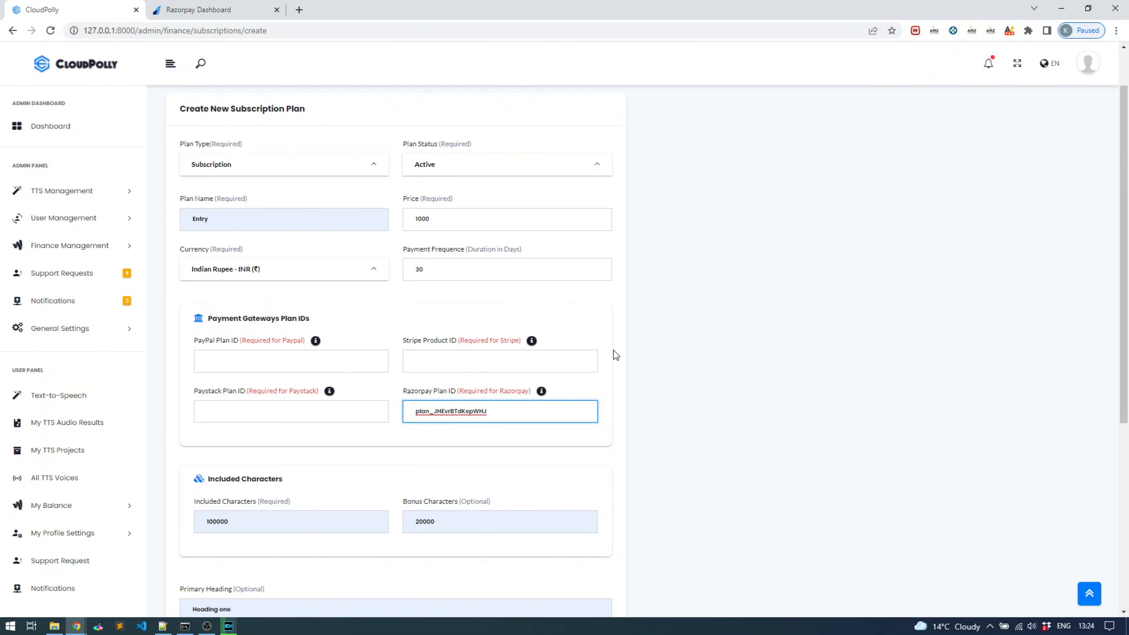
scroll(606, 350, "down", 7)
left_click(597, 551)
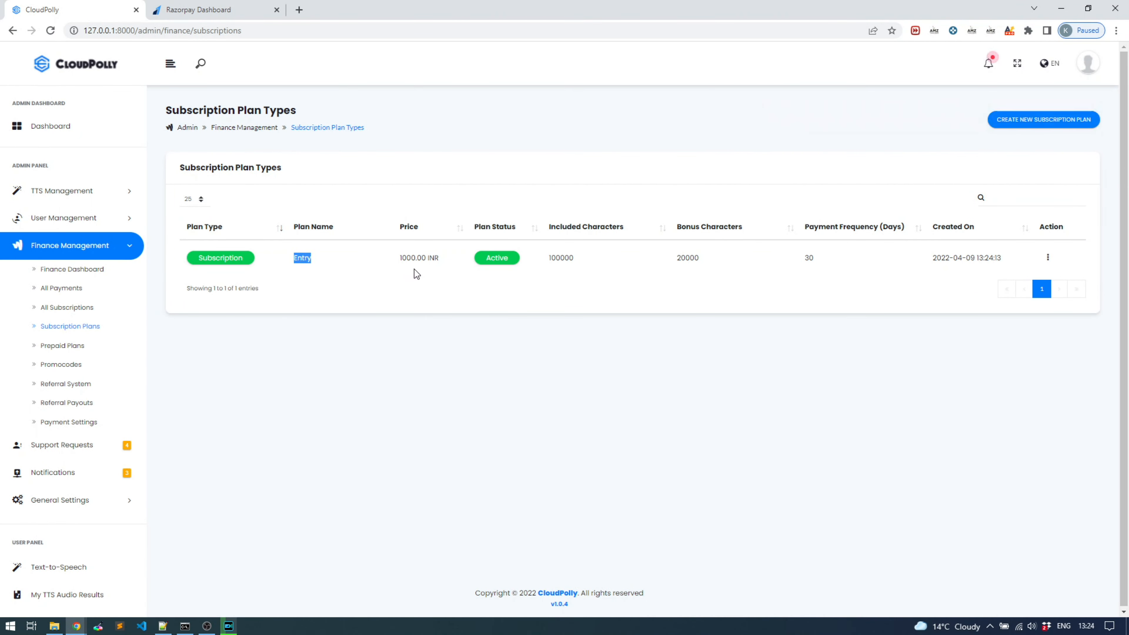
Step: Check the Entry plan's price and included characters in the list, and open the user's Subscribe Now page
left_click_drag(416, 258, 409, 261)
left_click_drag(560, 258, 555, 259)
scroll(119, 398, "down", 4)
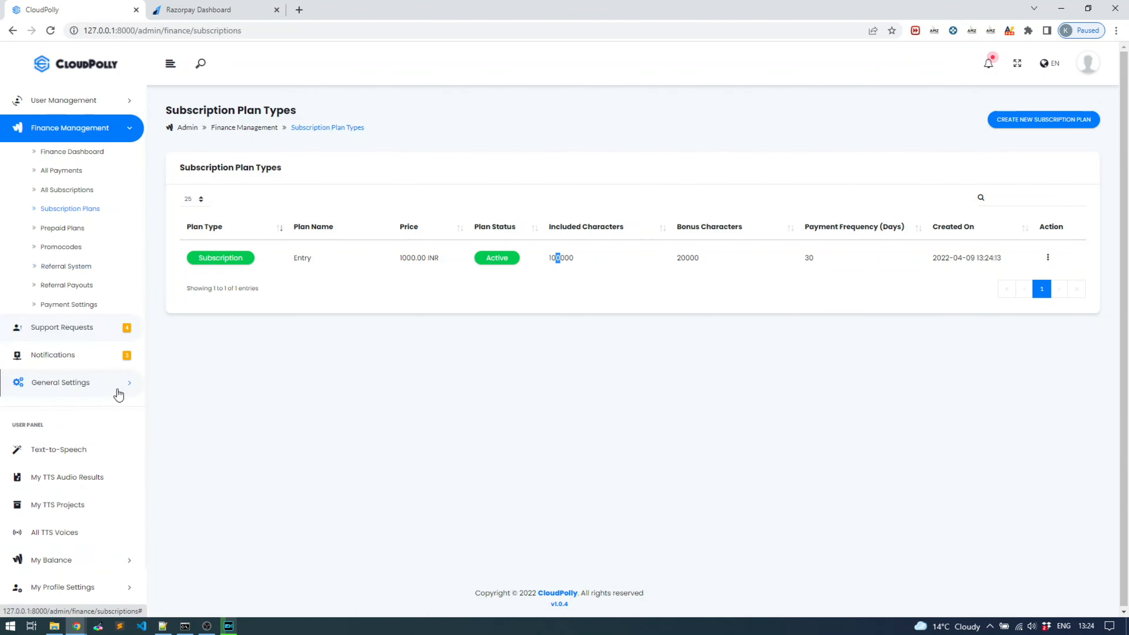
left_click(84, 497)
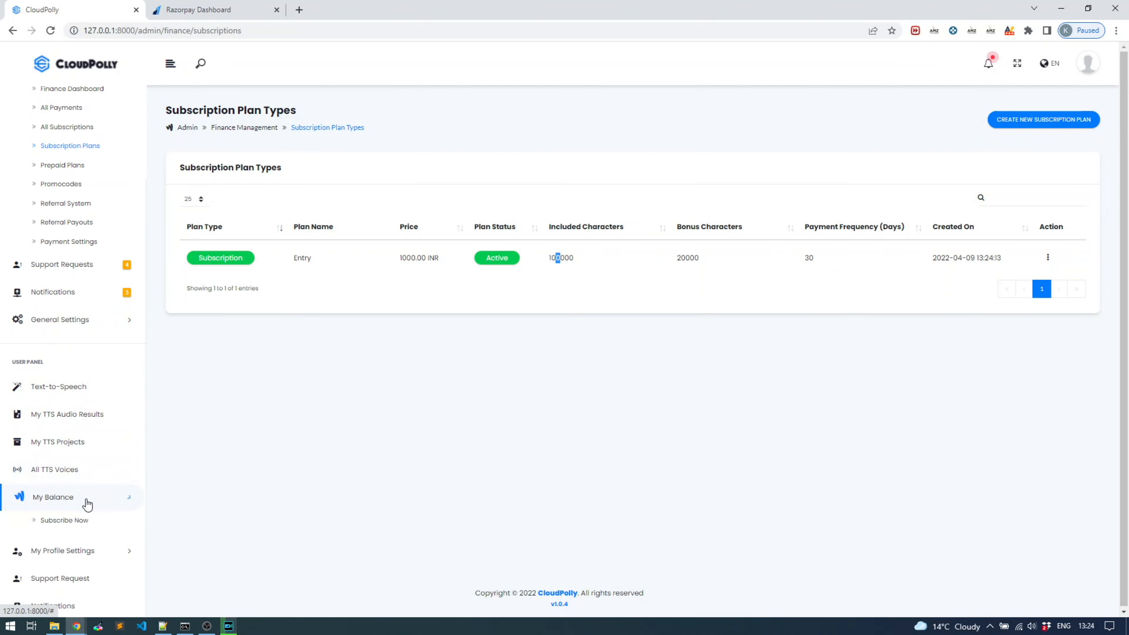
scroll(88, 518, "down", 4)
left_click(72, 351)
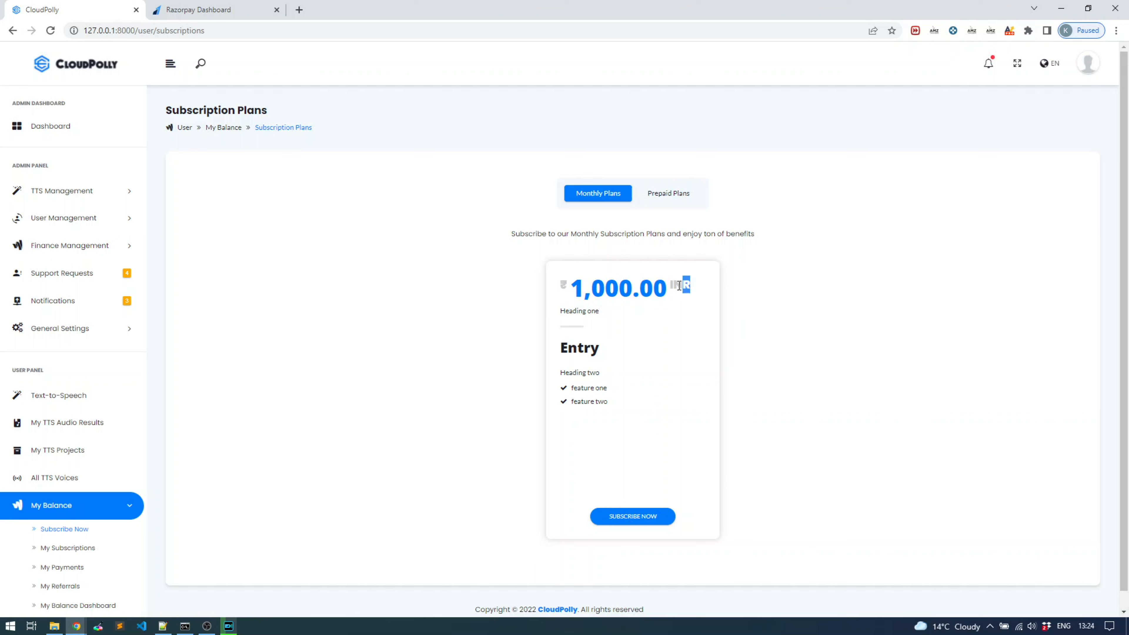
Step: Subscribe to the Entry plan, selecting Razorpay as the payment option, and check out with the prefilled name and email
left_click(558, 285)
double_click(563, 287)
left_click(637, 517)
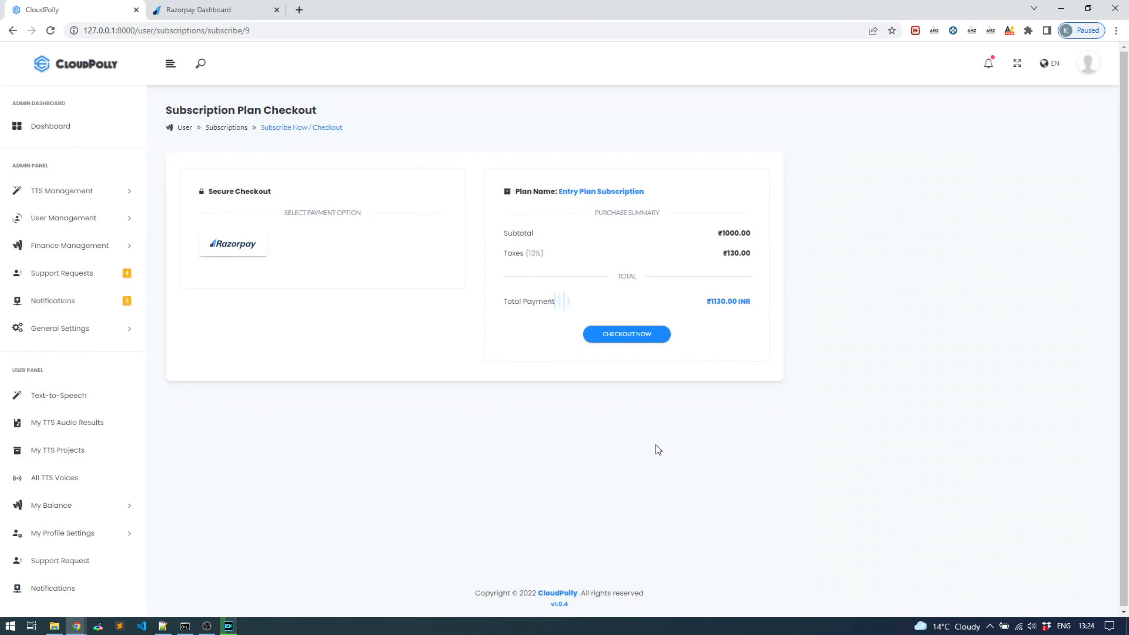
left_click(252, 245)
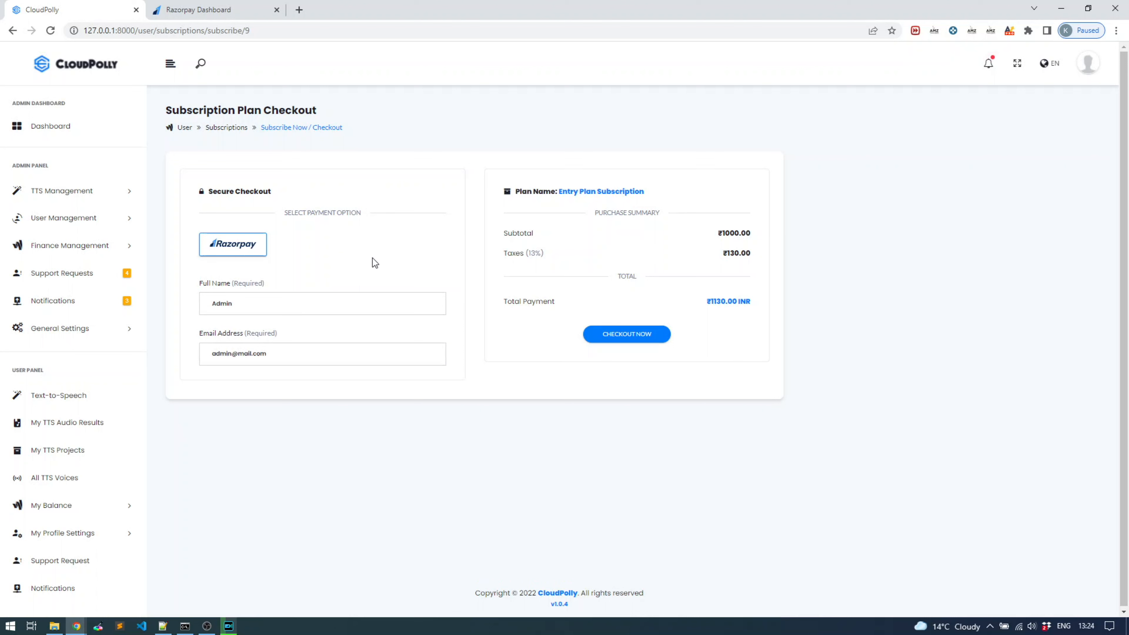
left_click(375, 299)
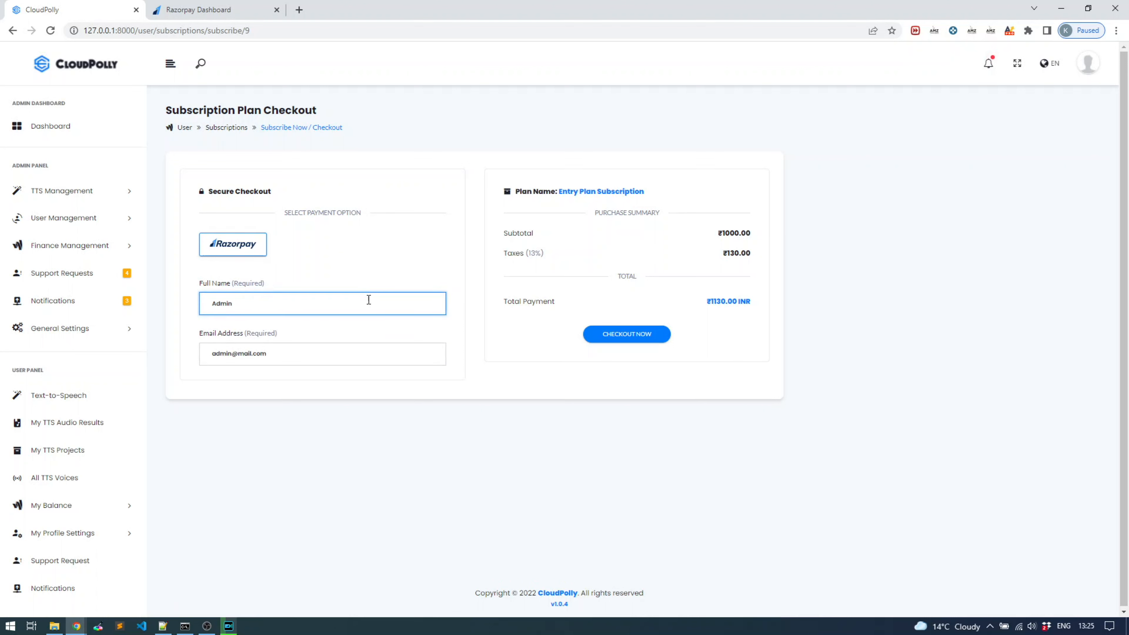
left_click(322, 354)
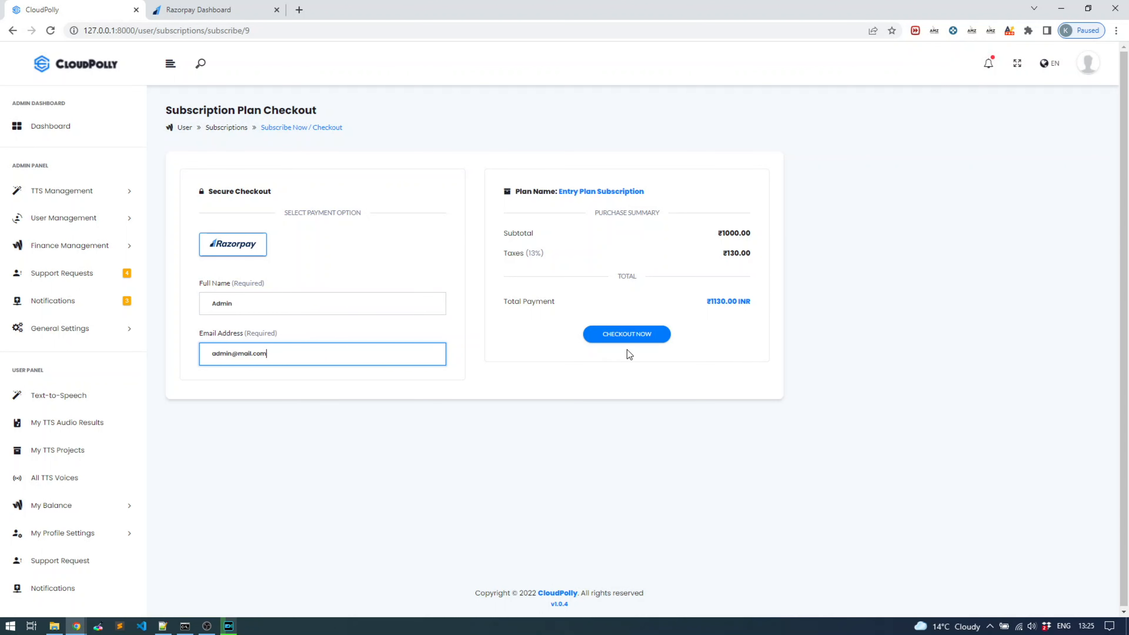
left_click(627, 334)
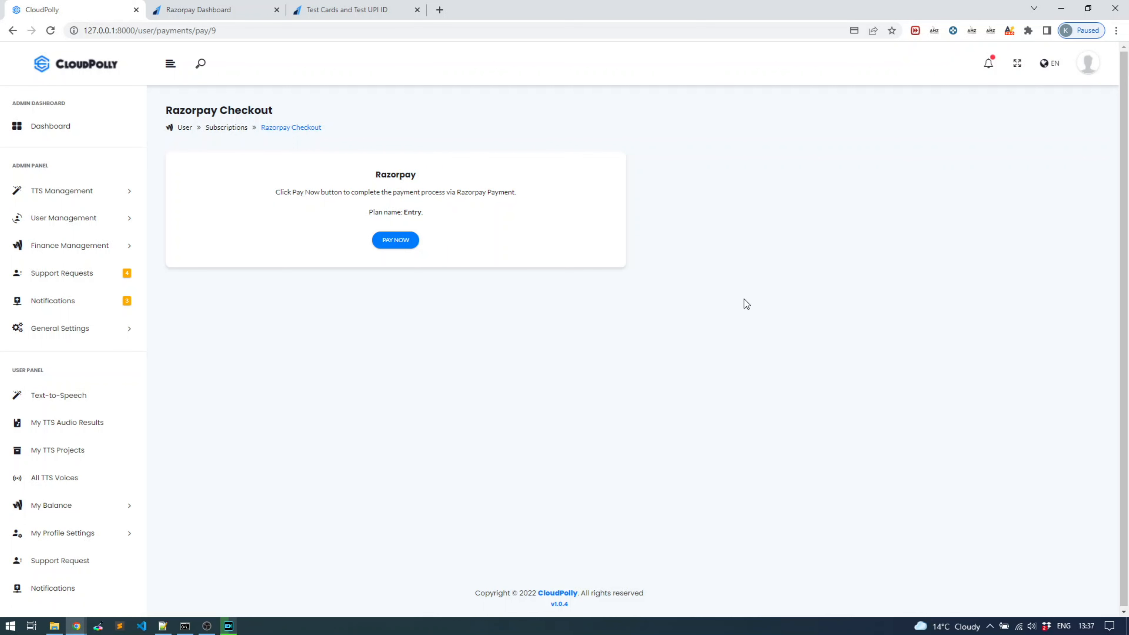
Step: Open the Razorpay payment form, replace the phone number and proceed to the payment methods, leaving the form without paying
left_click(399, 241)
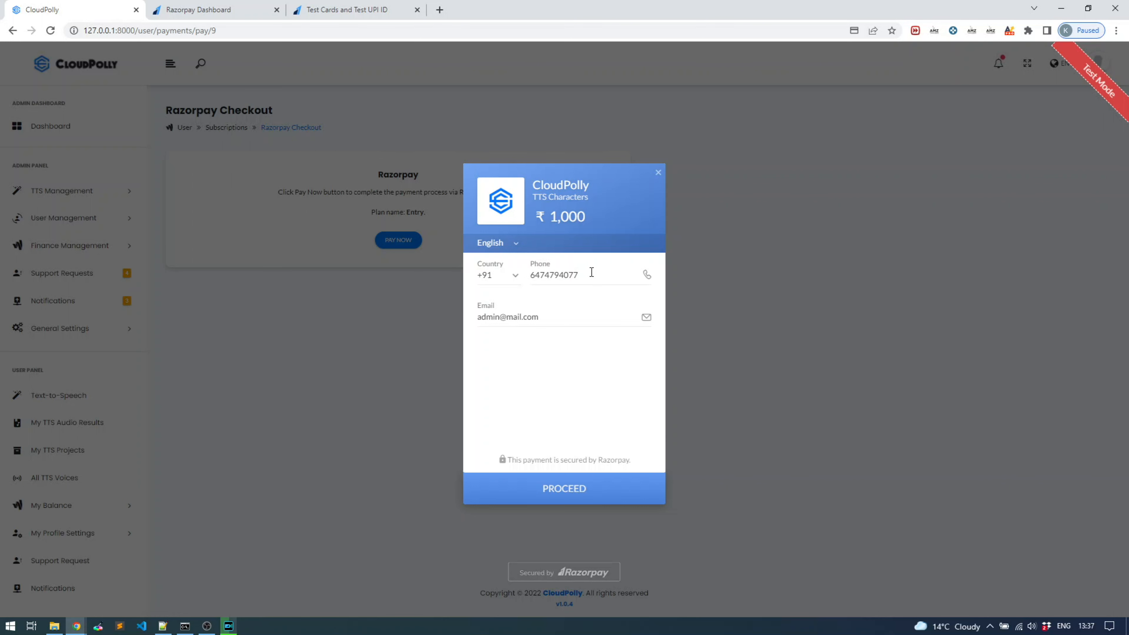
left_click_drag(592, 272, 531, 275)
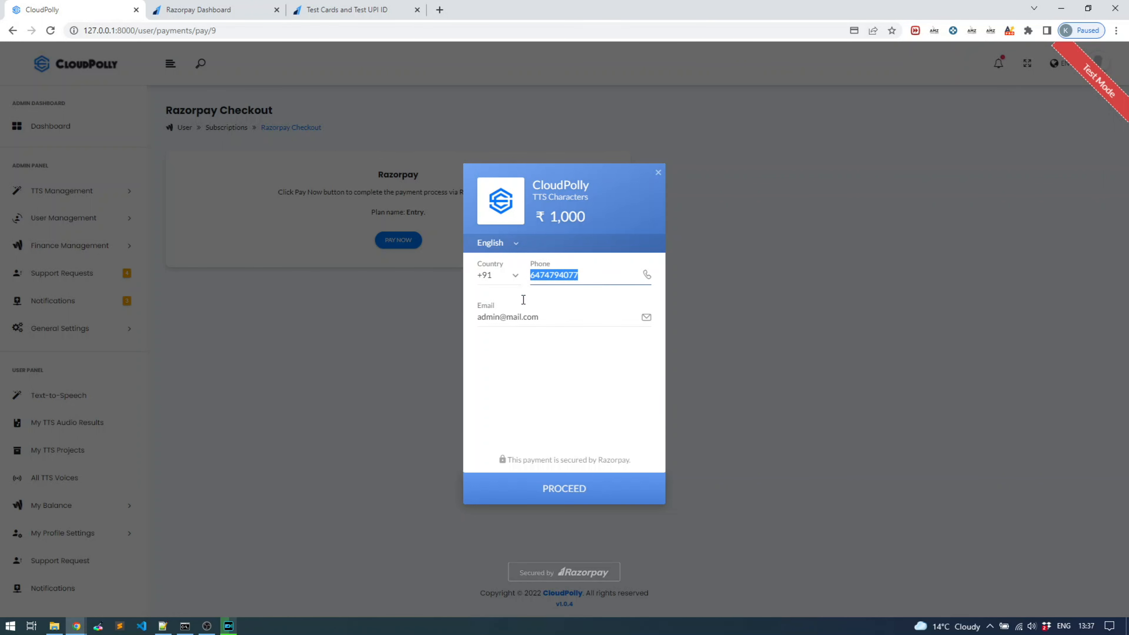
key("BackSpace")
key("ctrl+v")
left_click(563, 496)
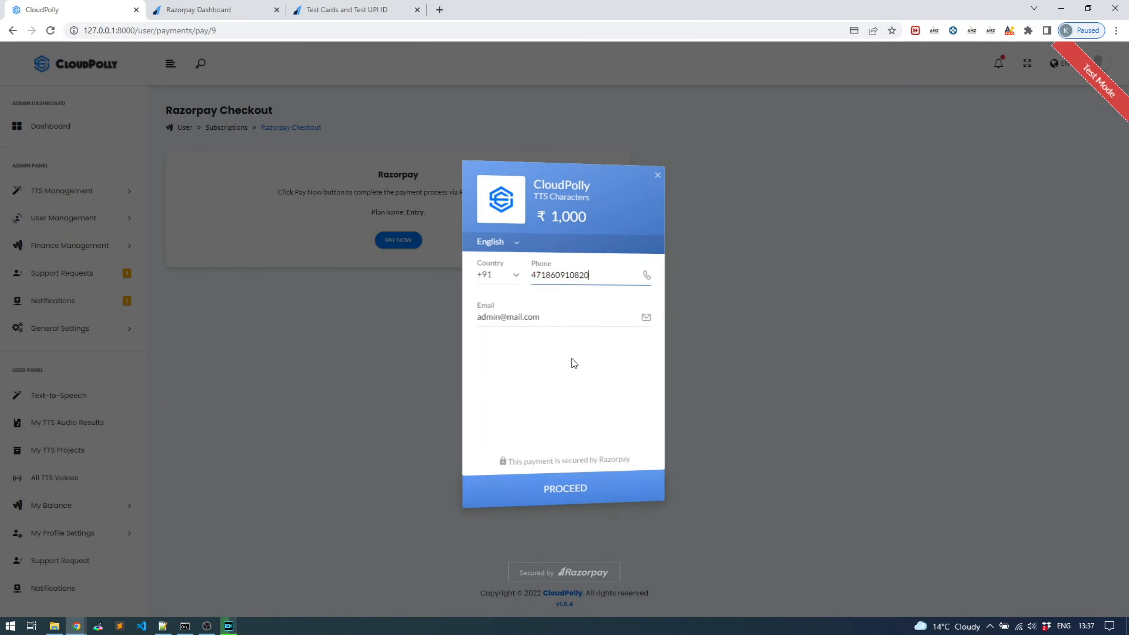
key("BackSpace")
left_click(550, 487)
left_click(574, 494)
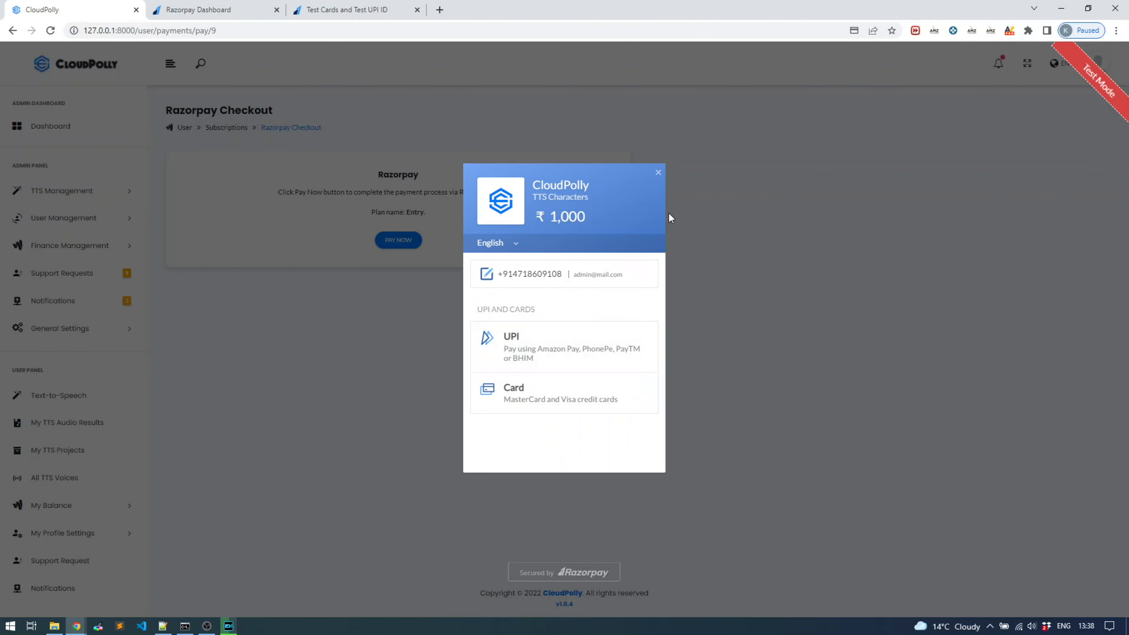
left_click(658, 174)
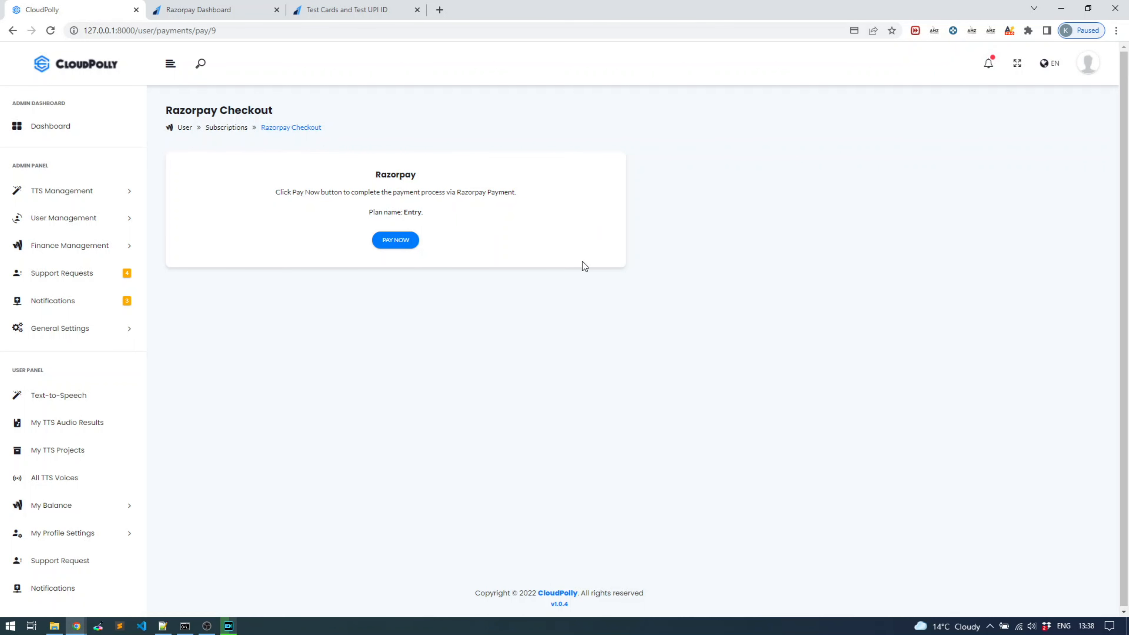
Step: Switch to the Razorpay dashboard and examine the Entry plan's billing cycle in the plans list
left_click(222, 9)
left_click_drag(726, 275, 705, 275)
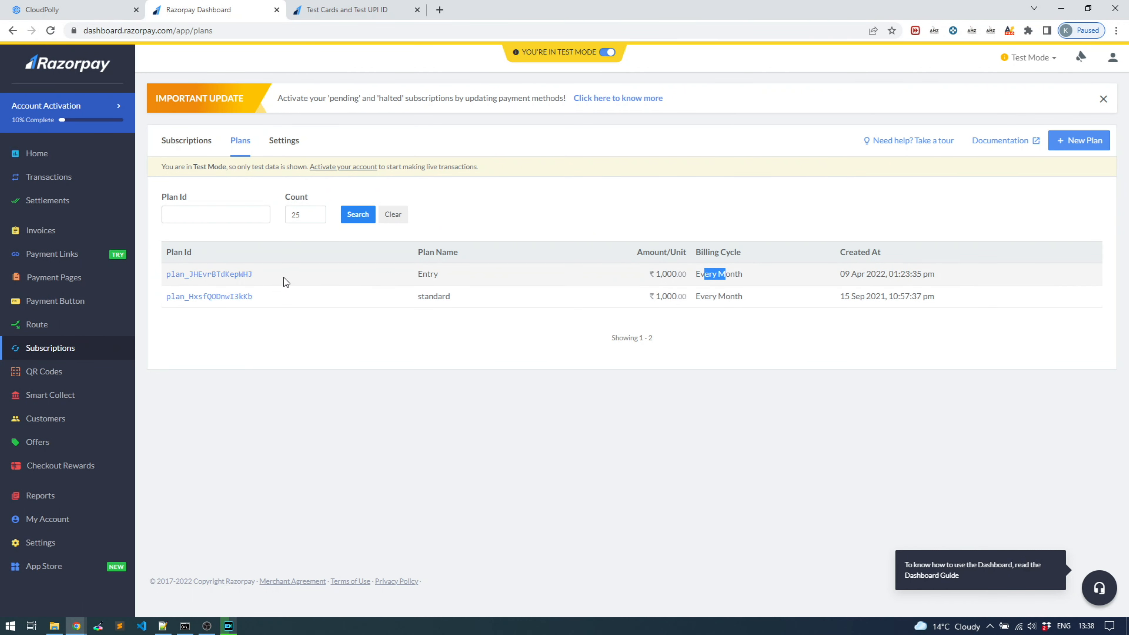